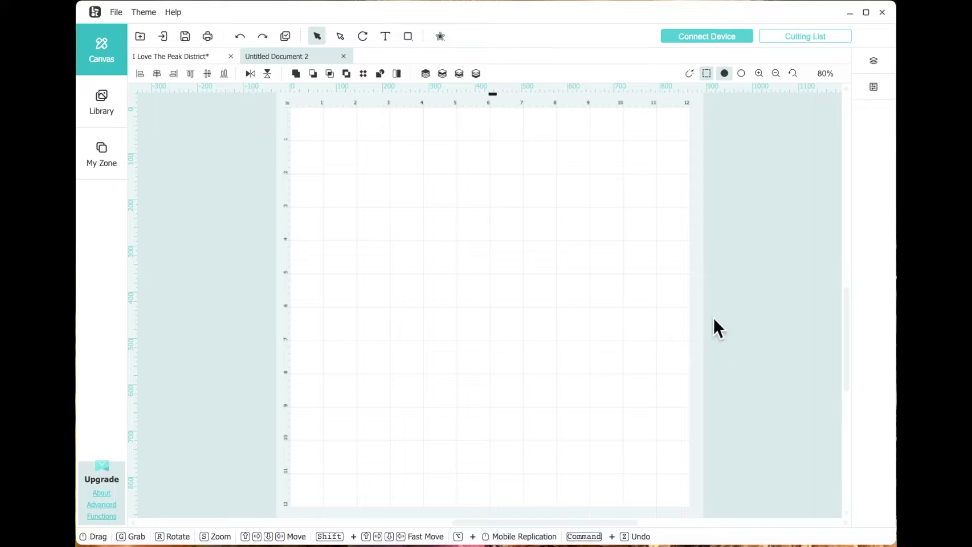
Step: Confirm IdeaStudio is already the latest version, then set the canvas measurement units to inches
click(196, 1)
click(173, 11)
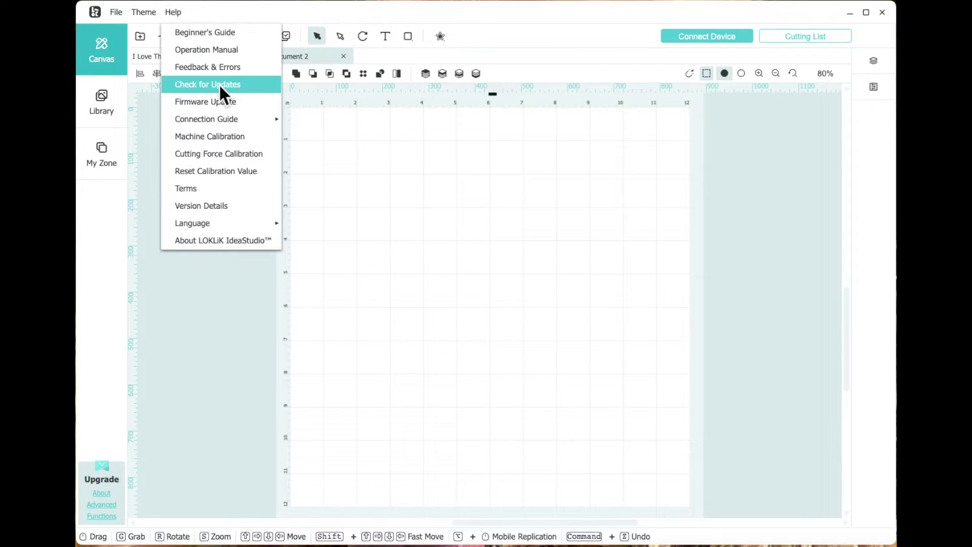
click(218, 84)
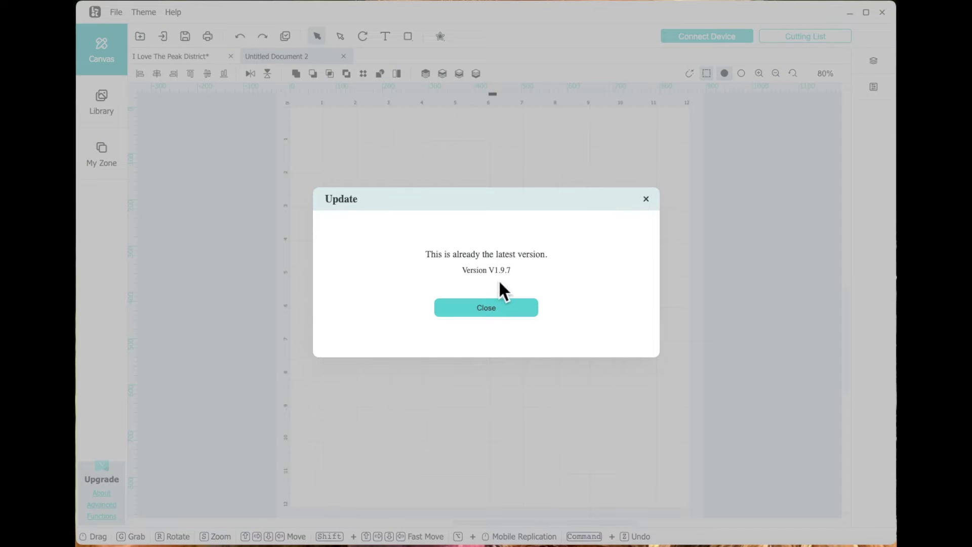
click(500, 310)
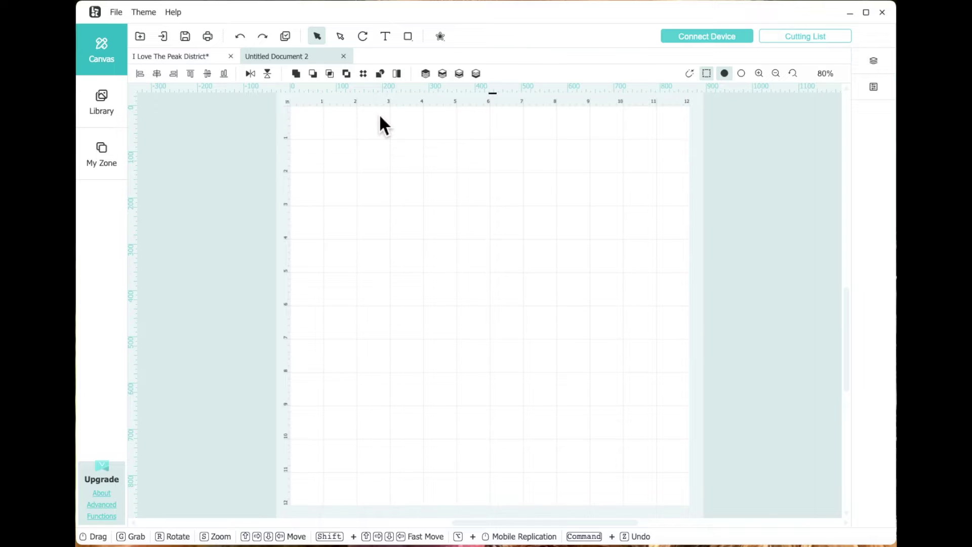
right_click(290, 107)
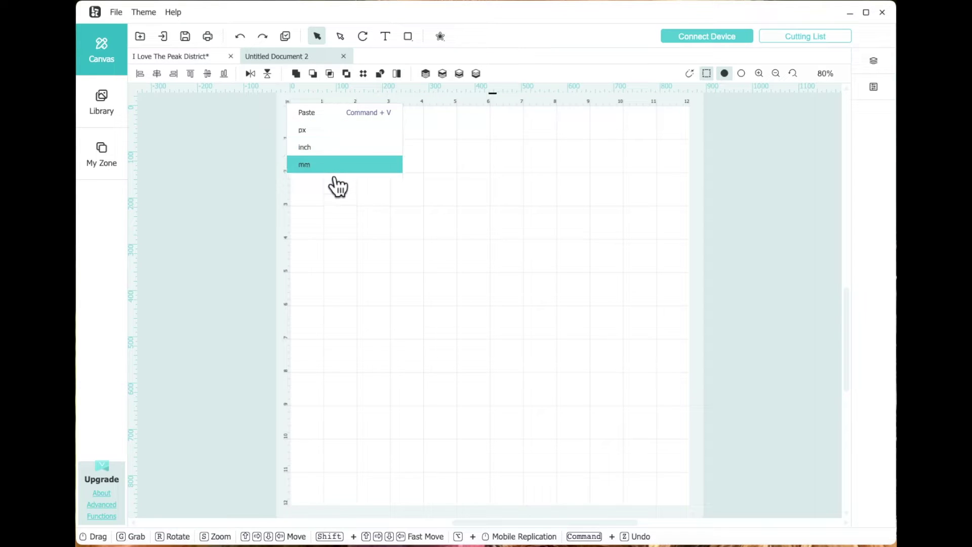
click(327, 148)
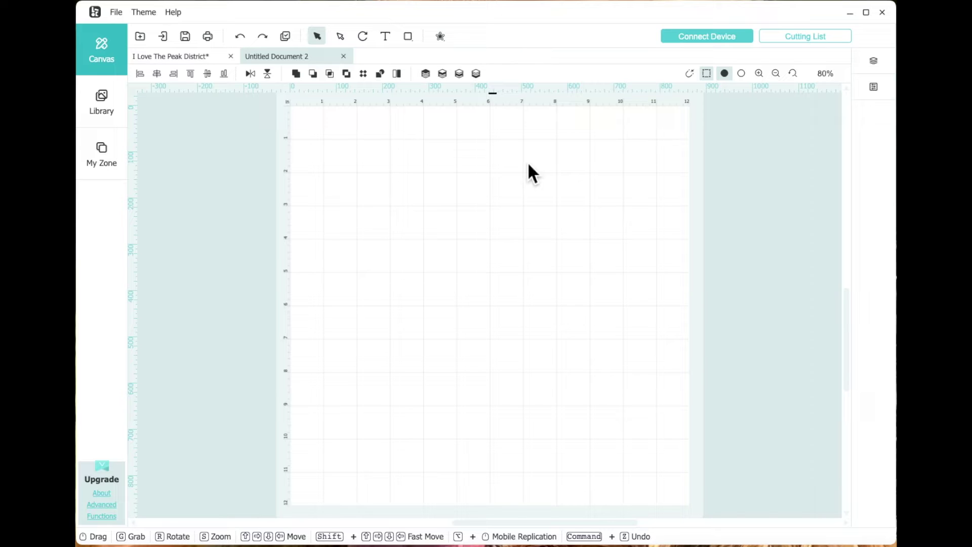
Step: Add the text 'BE' to the canvas and enlarge it to about 4.2 by 3 inches
click(385, 37)
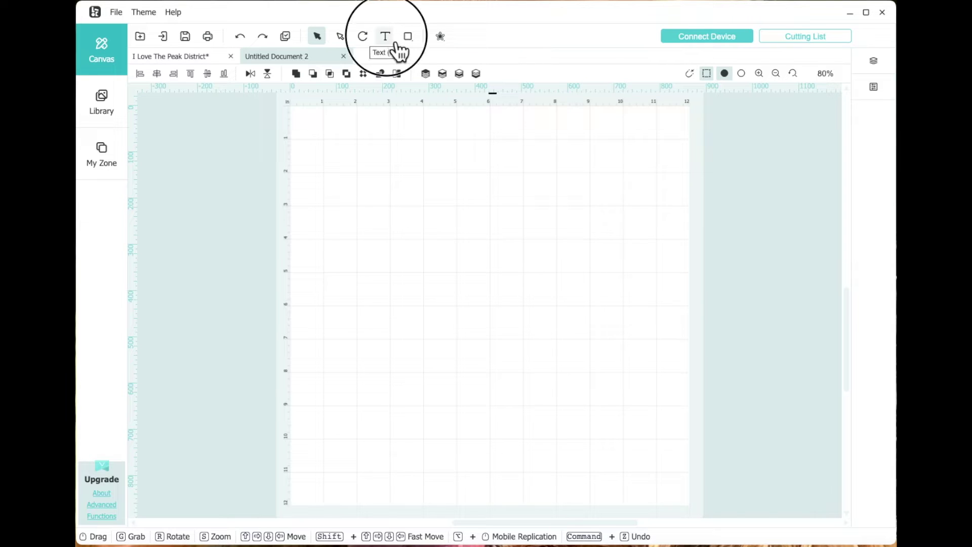
click(430, 205)
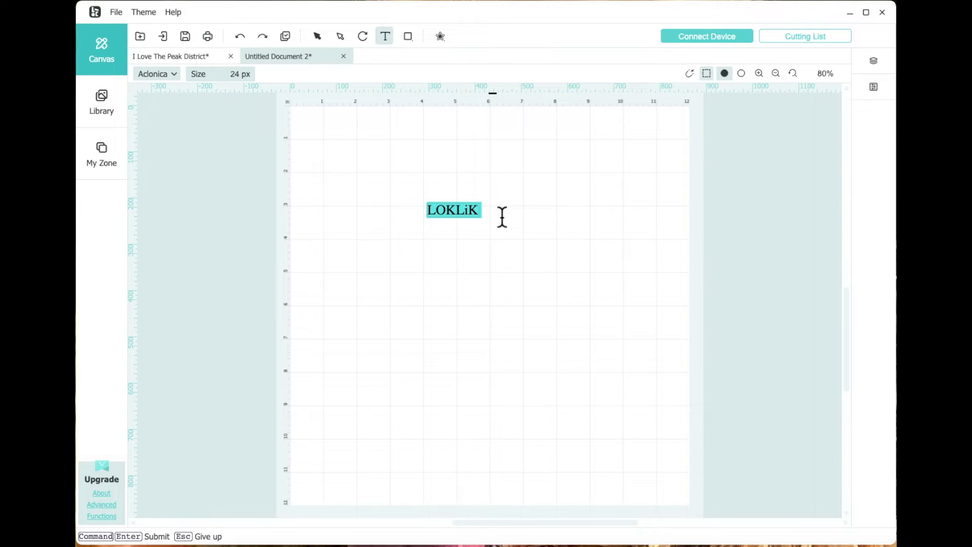
text(BE)
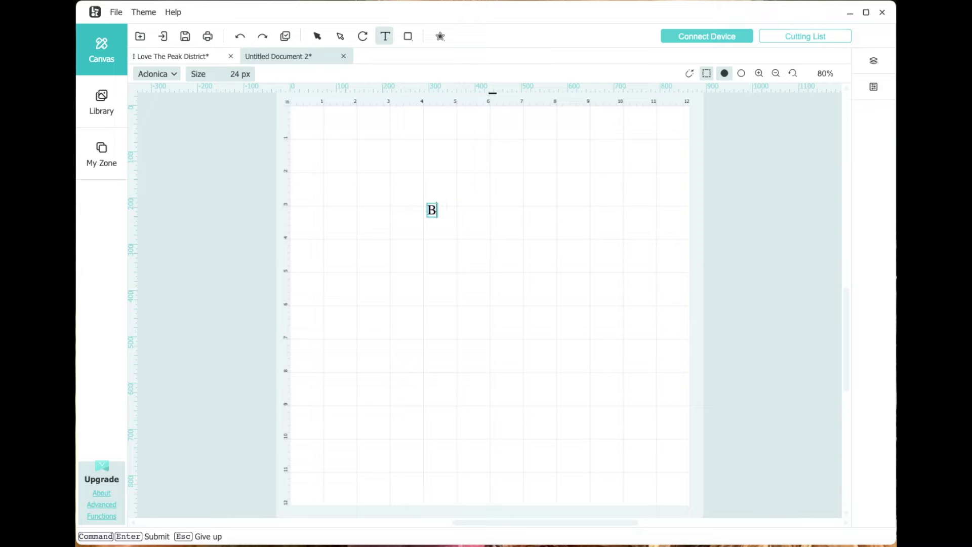
click(532, 216)
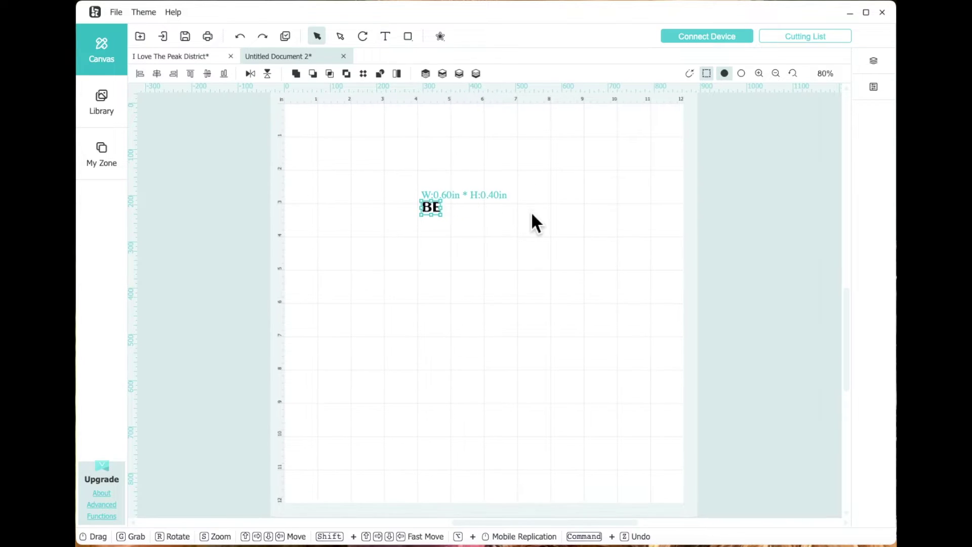
drag(448, 223, 517, 208)
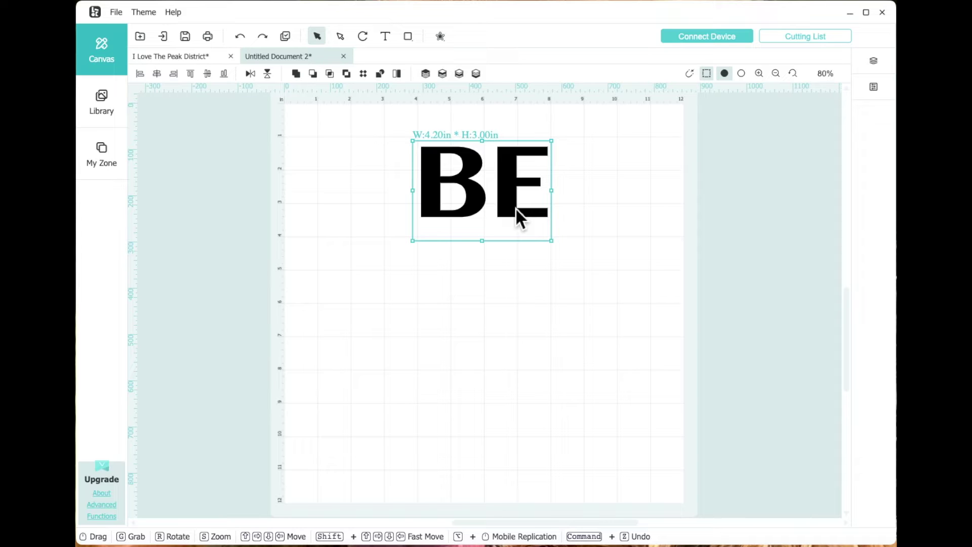
scroll(515, 207, up, 1)
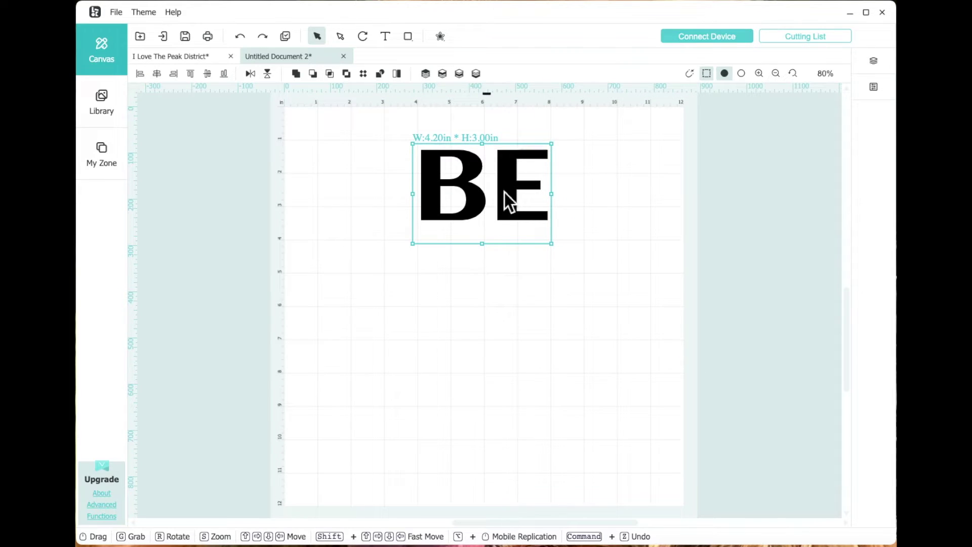
Step: Set the BE text in the 'Bouncy Black PERSONAL USE ONLY' system font
click(874, 87)
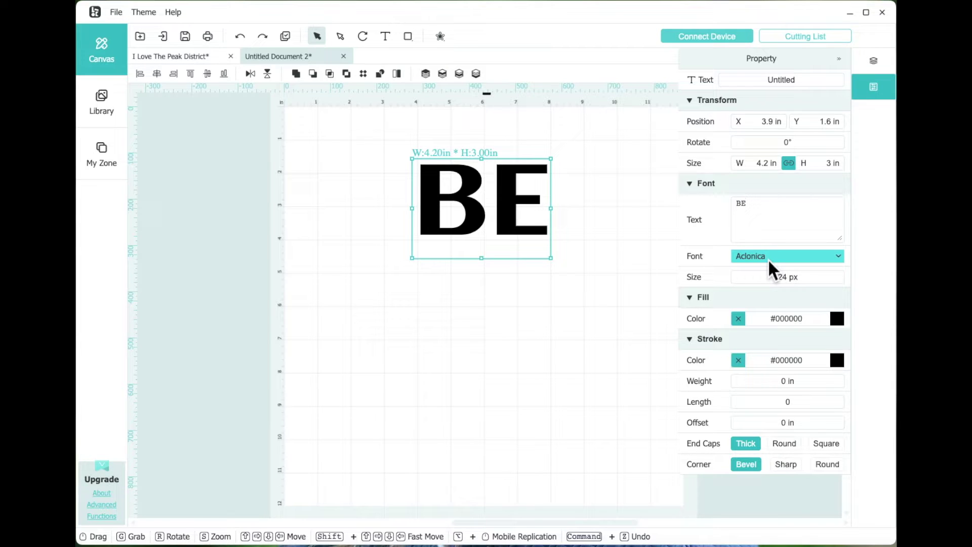
click(809, 257)
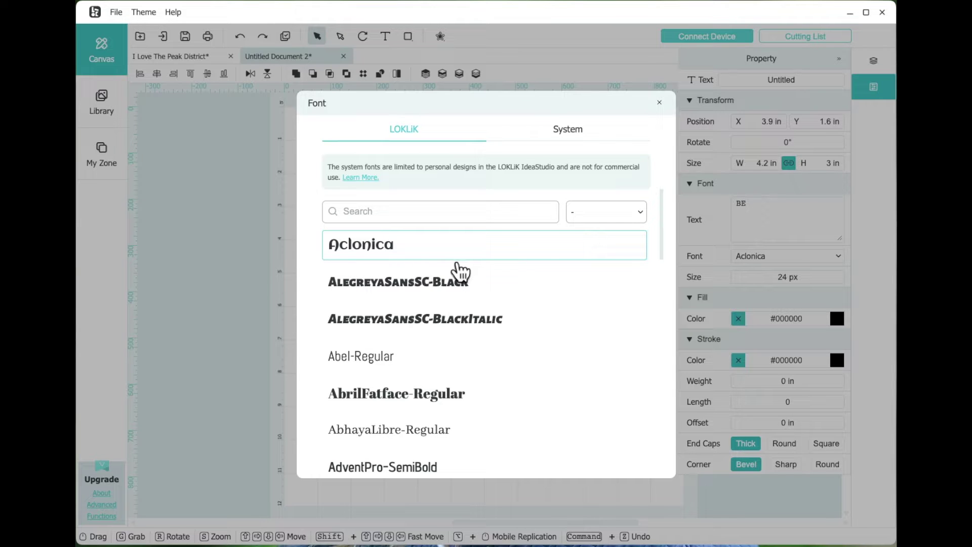
scroll(409, 296, down, 1)
scroll(411, 303, up, 1)
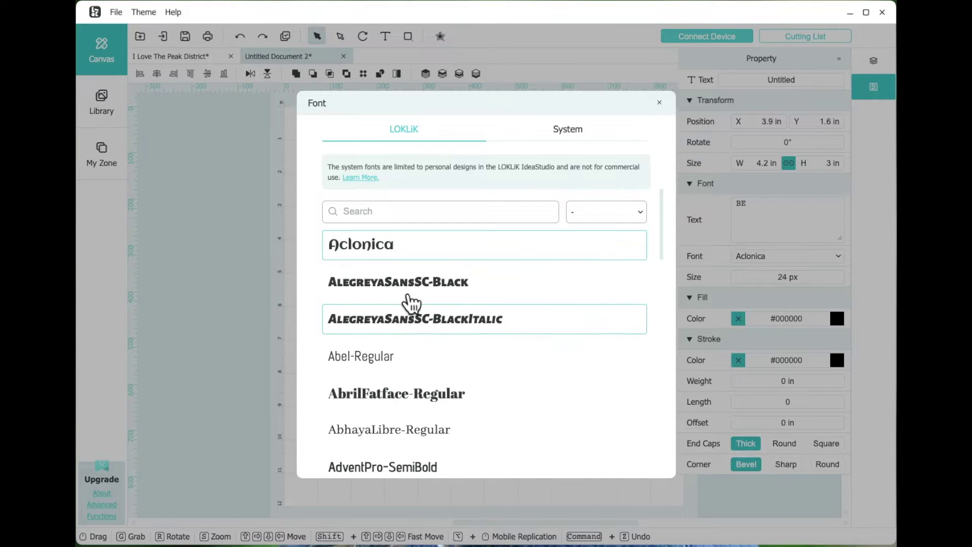
click(575, 138)
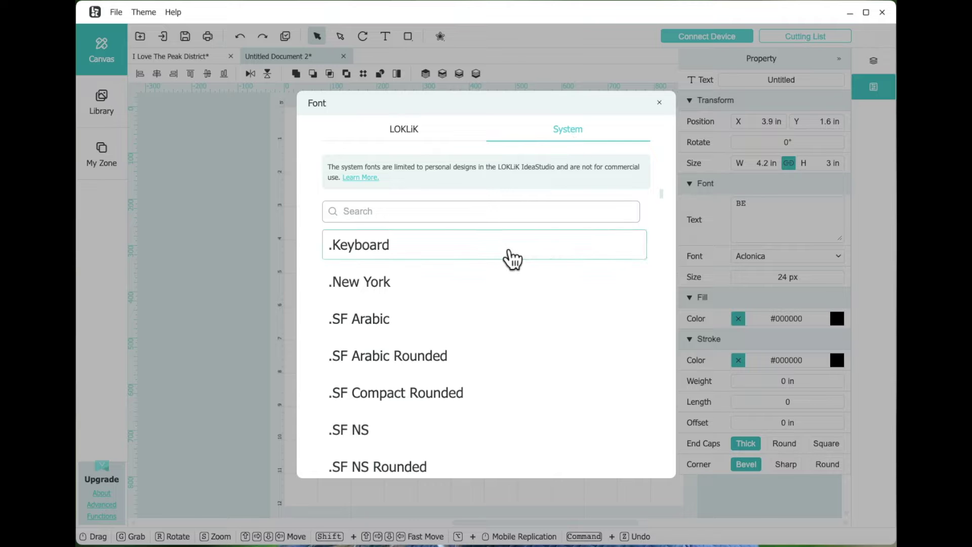
scroll(512, 259, down, 15)
scroll(511, 259, down, 20)
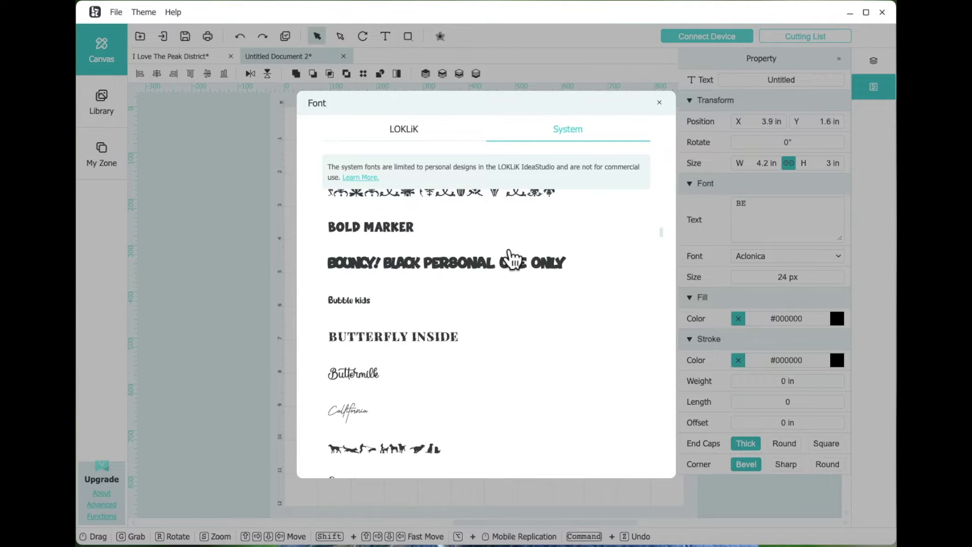
click(523, 223)
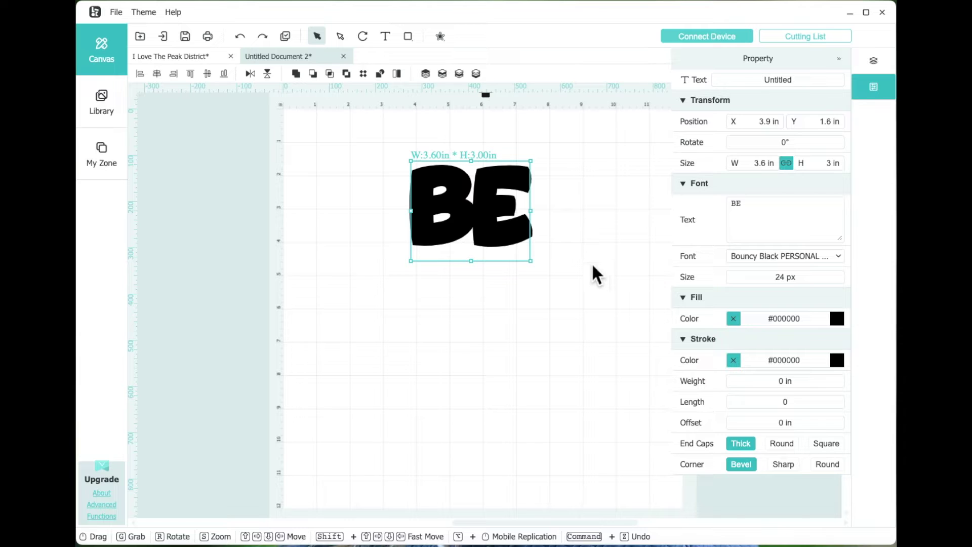
Step: Resize BE to 5.90 by 5.00 inches and shift it up and left on the page
click(840, 59)
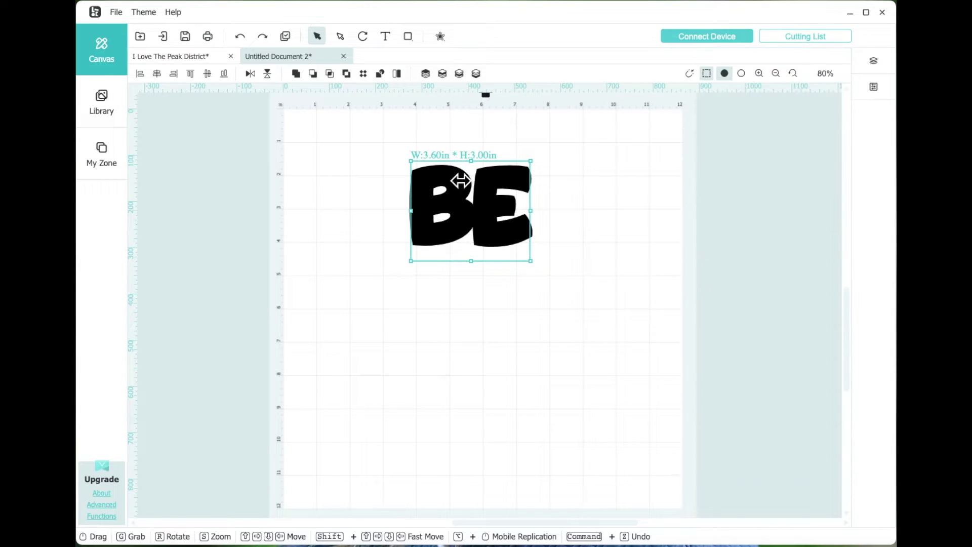
drag(531, 260, 609, 326)
drag(566, 287, 538, 265)
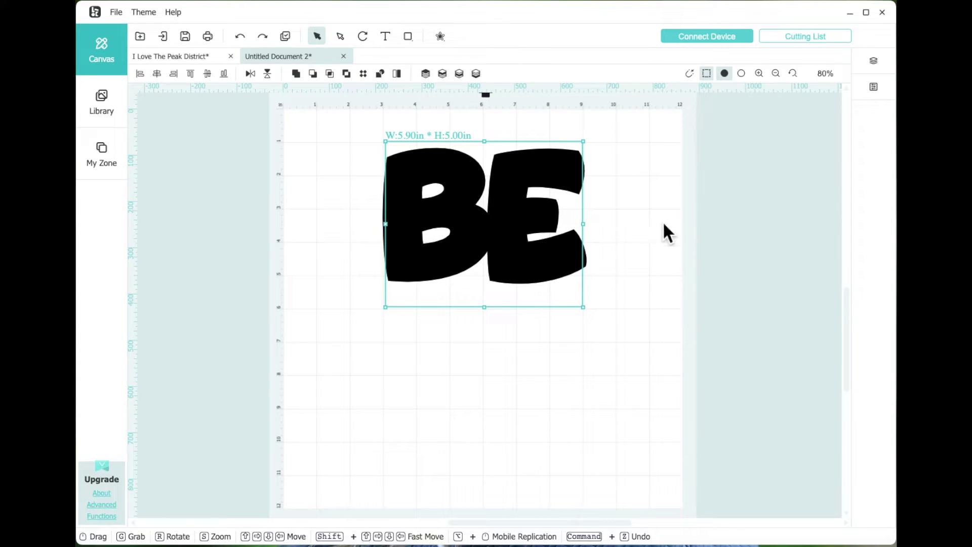
click(728, 81)
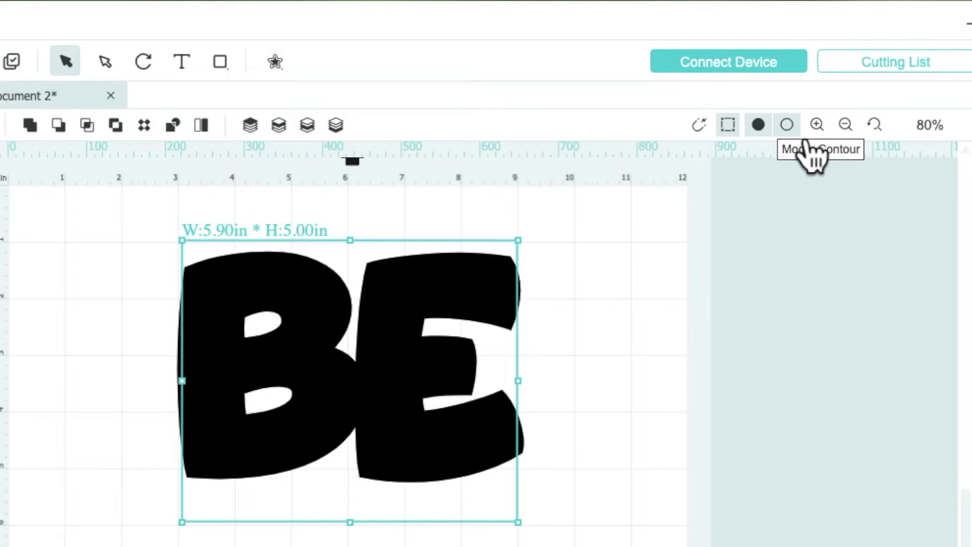
Step: Switch to Contour mode so the BE lettering shows as outlines only
click(789, 127)
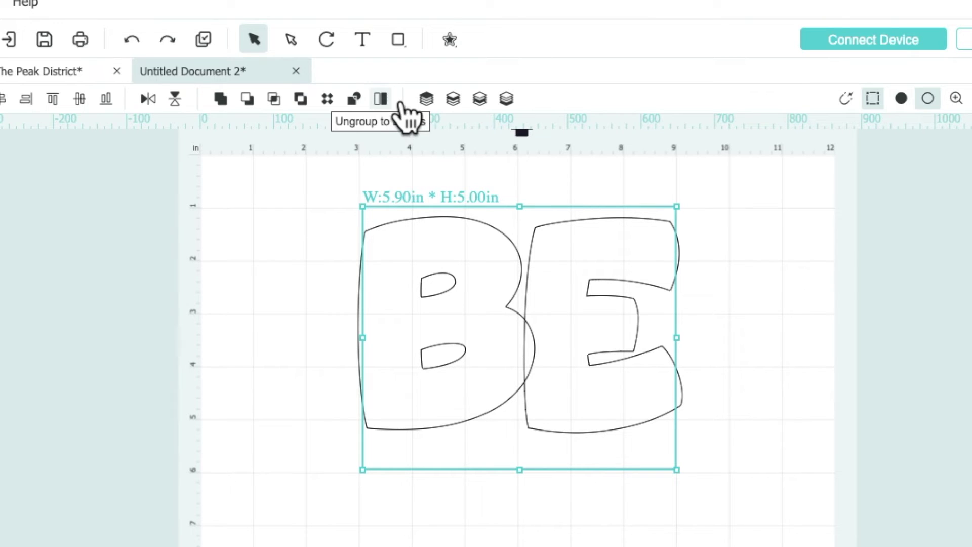
Step: Weld the overlapping B and E into a single shape and select it
click(397, 107)
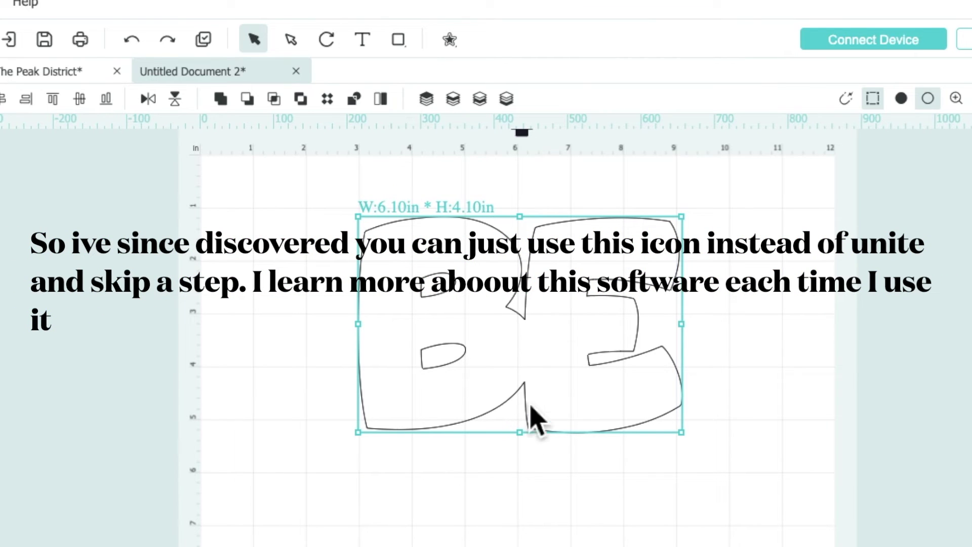
click(548, 544)
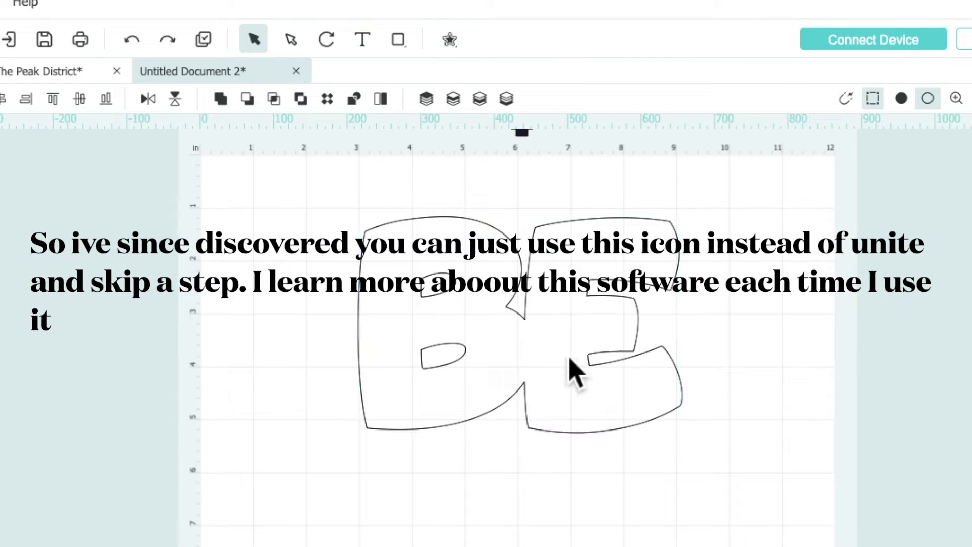
click(517, 358)
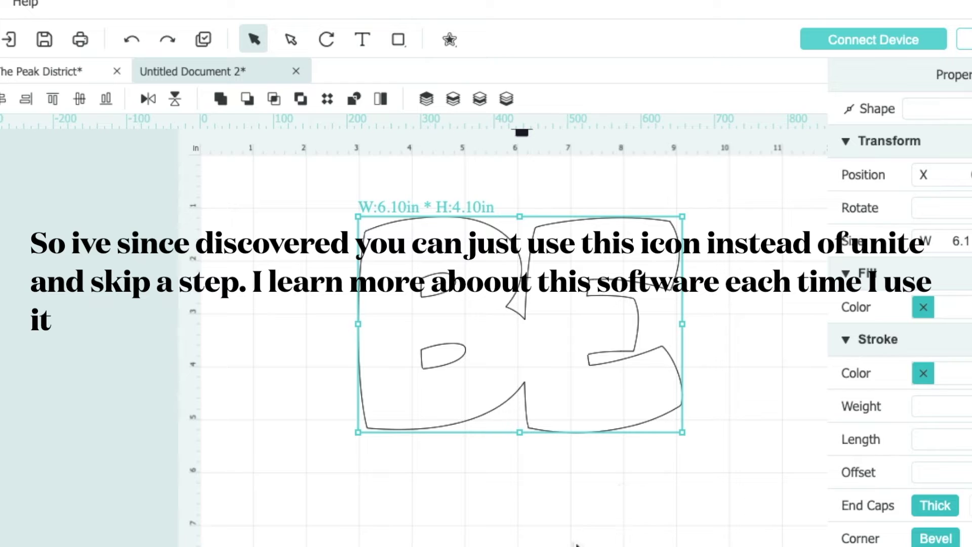
Step: Check the two counter pieces inside the B, then marquee-select the entire welded BE shape
click(299, 299)
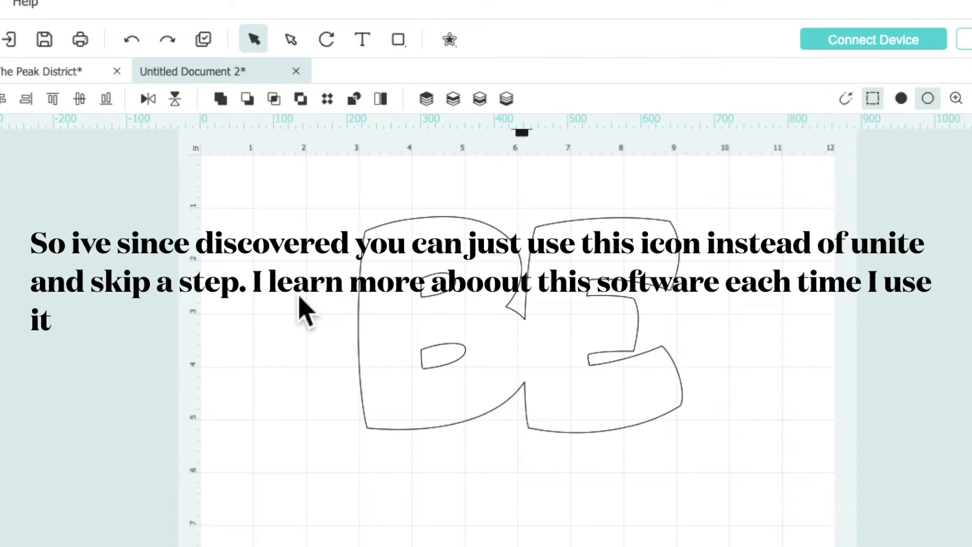
click(439, 293)
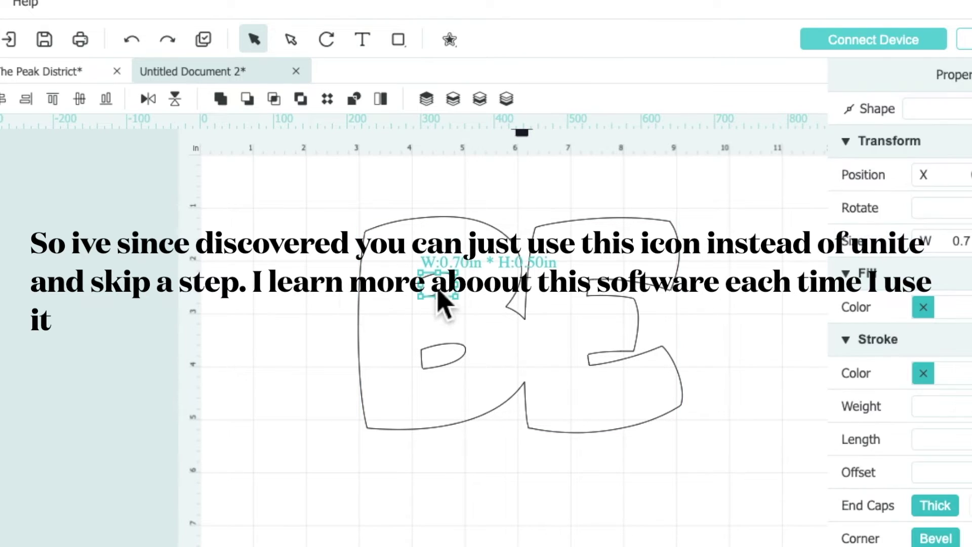
click(452, 360)
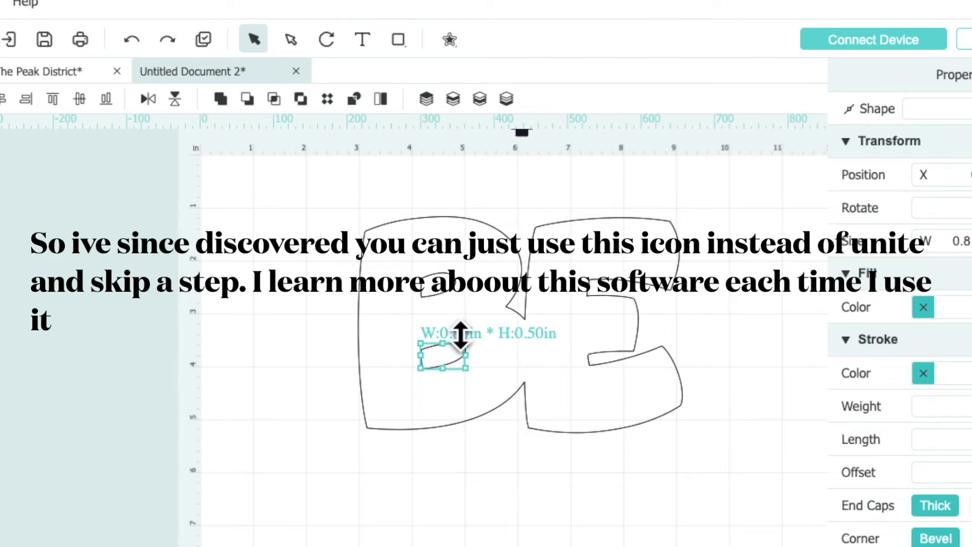
click(452, 300)
click(454, 360)
click(401, 292)
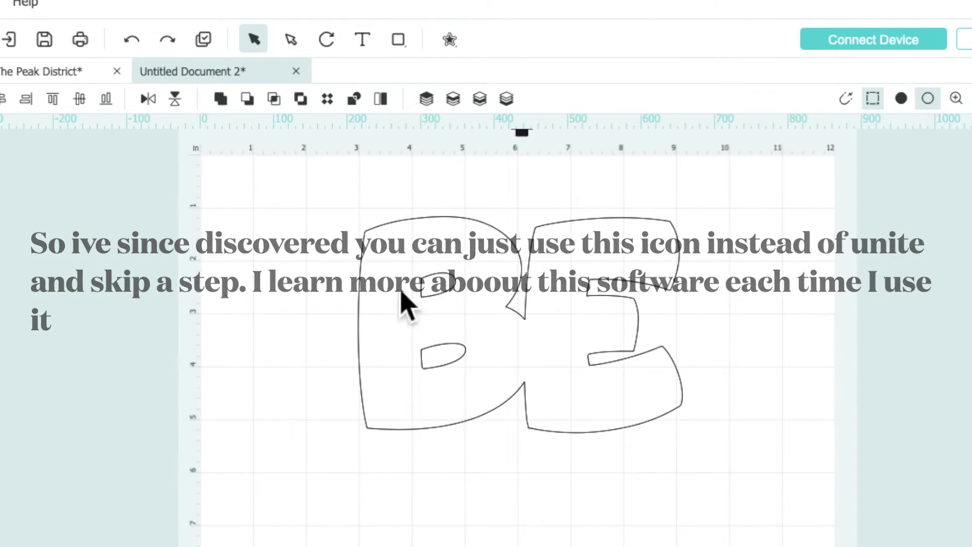
drag(292, 192, 774, 541)
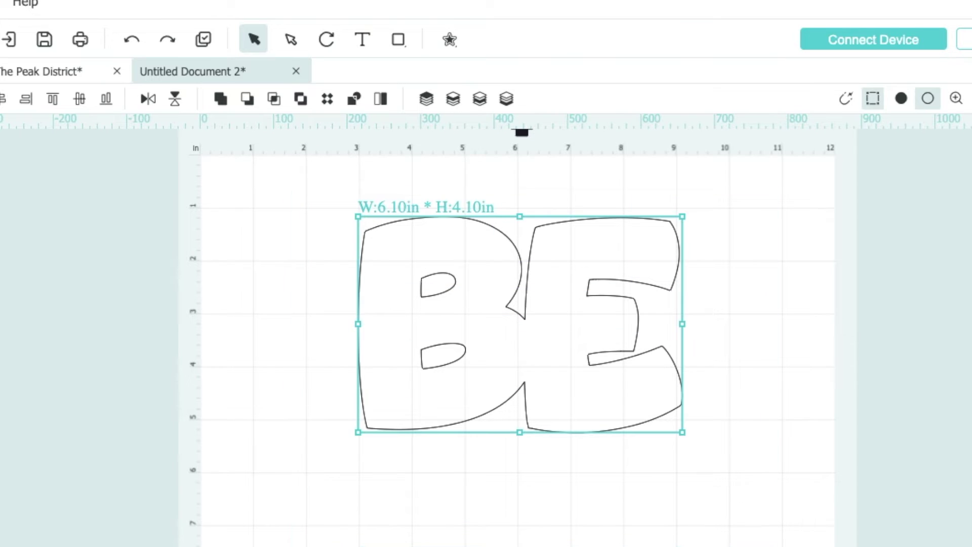
click(920, 111)
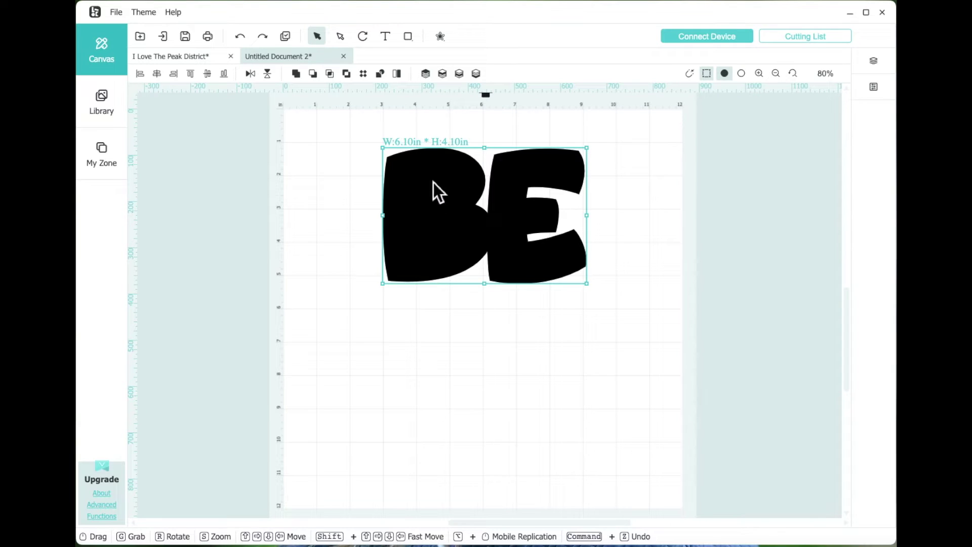
click(348, 202)
key(ctrl+v)
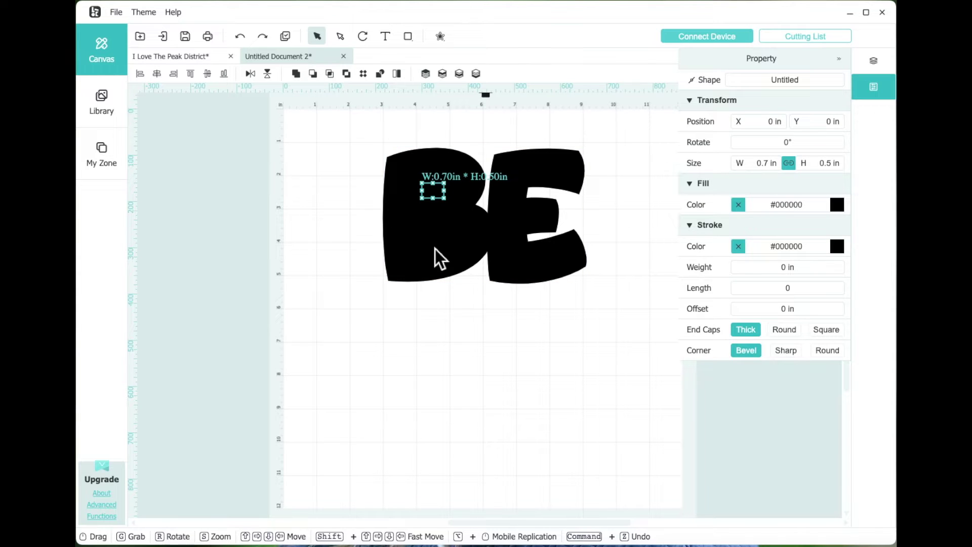
key(shift+Down)
key(shift+Down)
key(shift+Down)
click(365, 188)
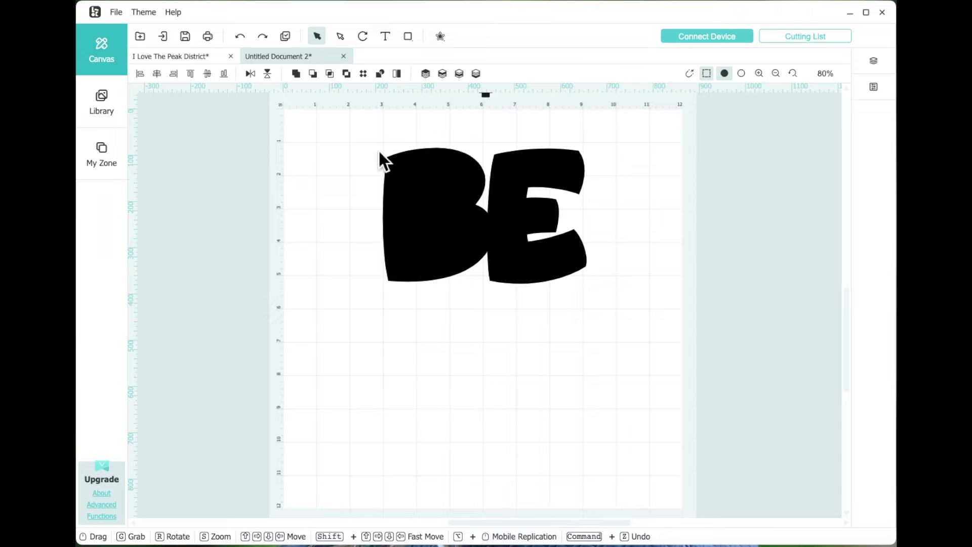
click(438, 193)
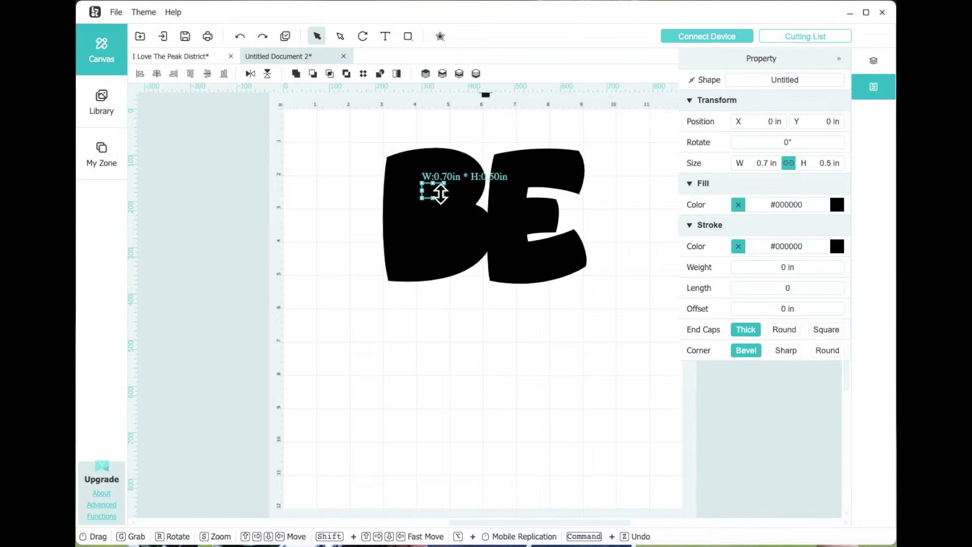
click(445, 247)
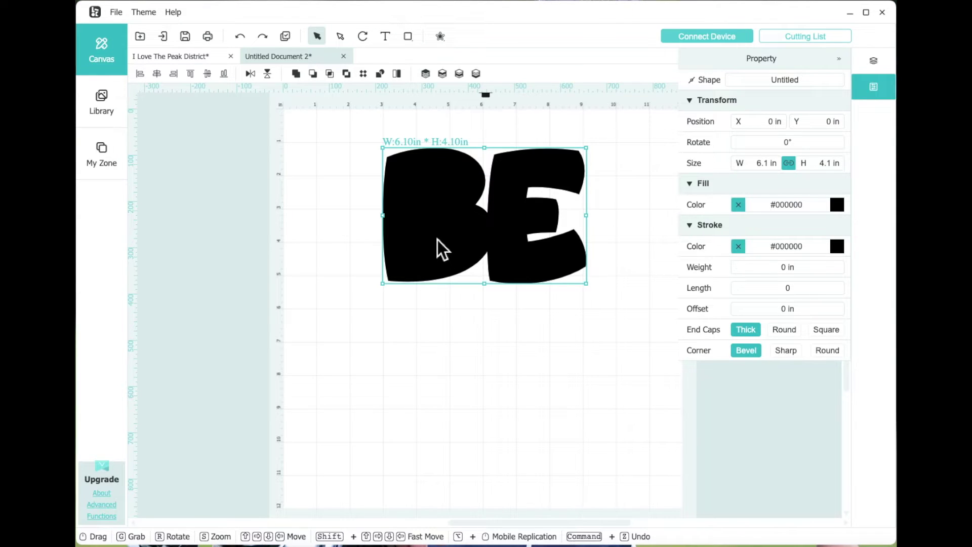
click(438, 239)
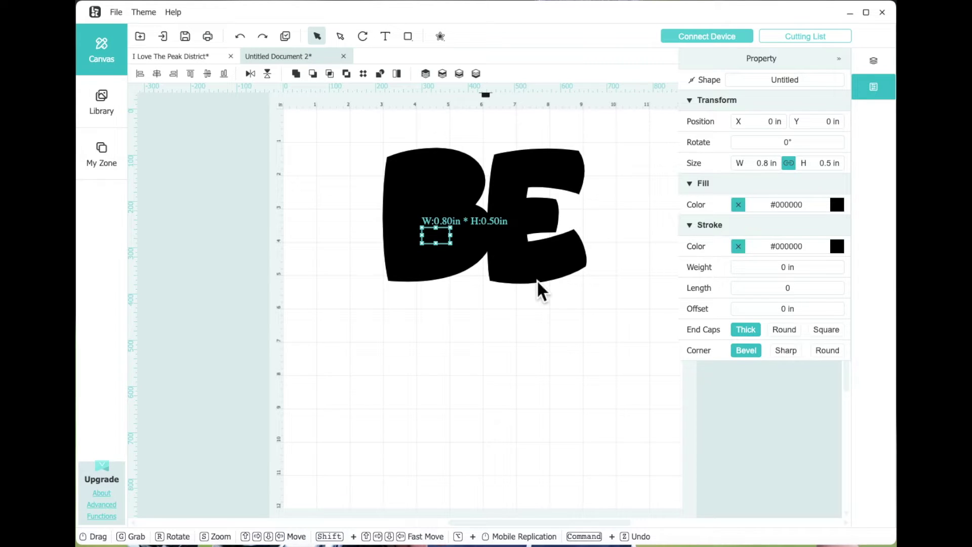
click(552, 323)
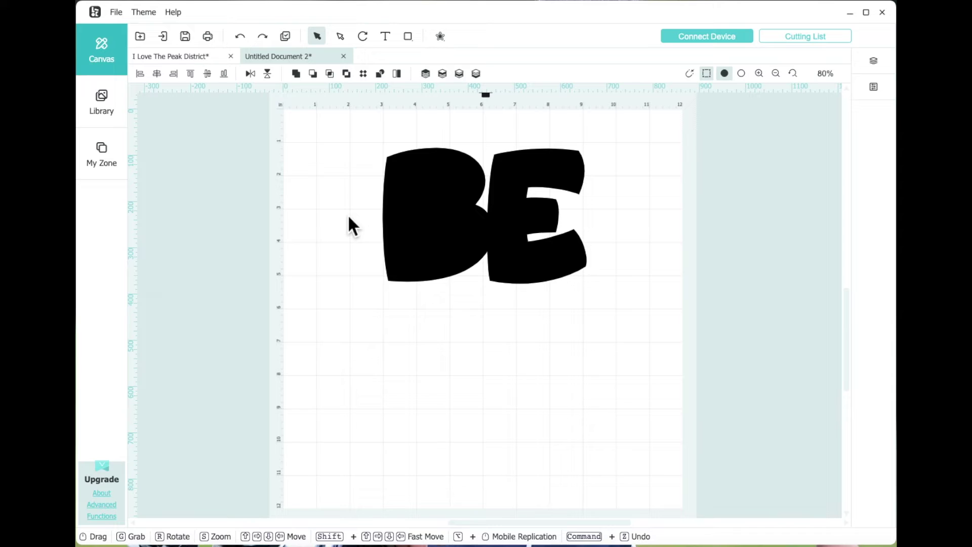
Step: Marquee-select the welded BE shape along with the hidden counter pieces inside the B
drag(324, 115, 709, 354)
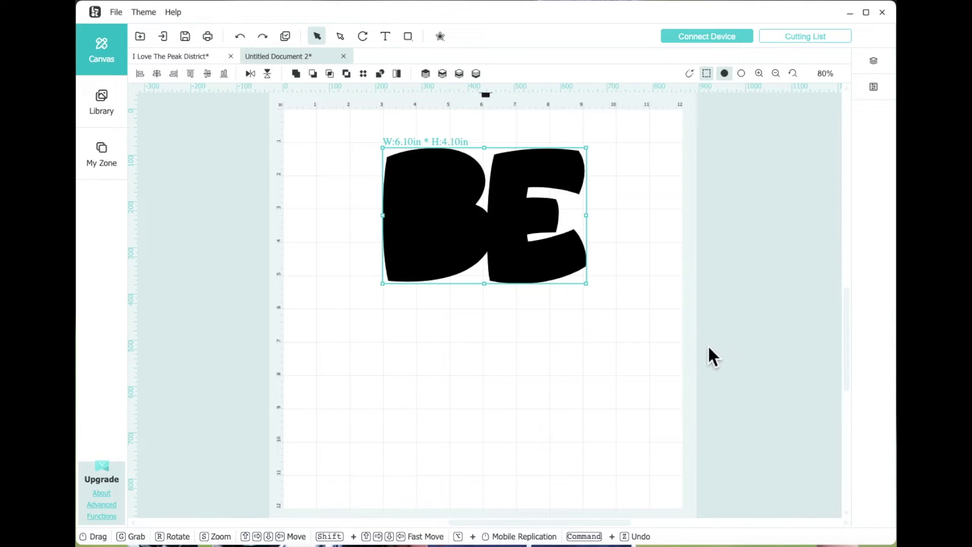
Step: Subtract the two counter holes from the B and reposition the BE shape
click(324, 79)
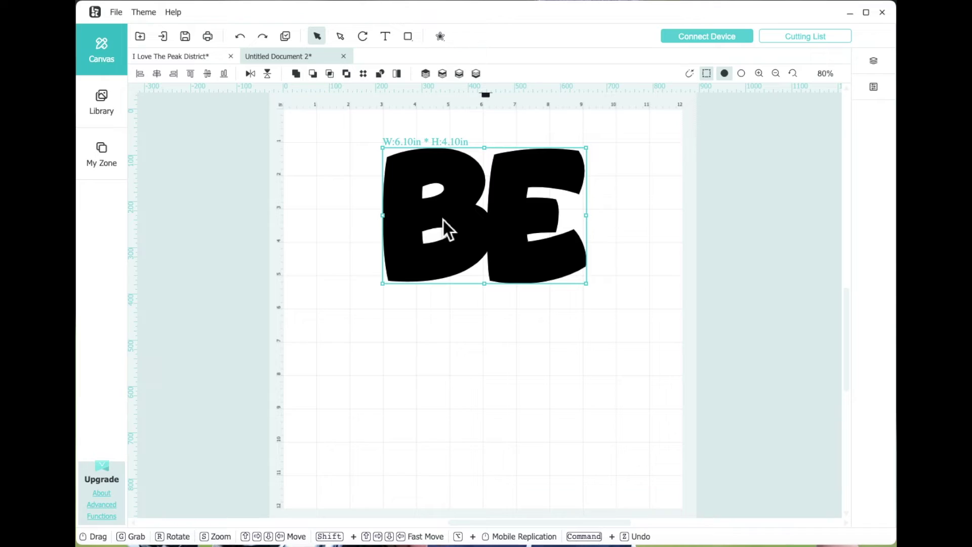
mouse_move(547, 261)
mouse_down()
mouse_move(846, 254)
mouse_move(377, 313)
mouse_move(527, 254)
mouse_move(430, 268)
mouse_move(692, 297)
mouse_move(495, 244)
mouse_move(533, 259)
mouse_up()
click(602, 248)
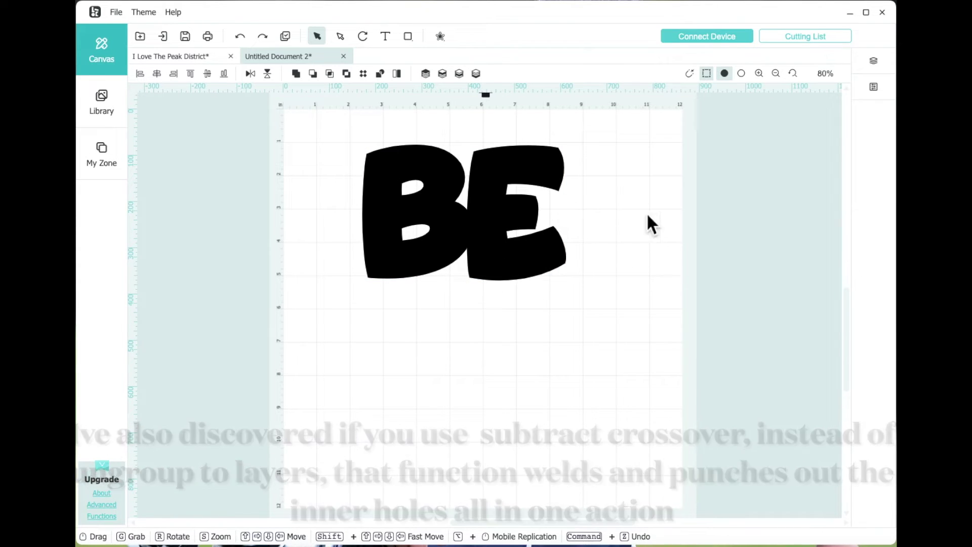
Step: Switch to the outline view and move BE slightly up and to the right
click(741, 73)
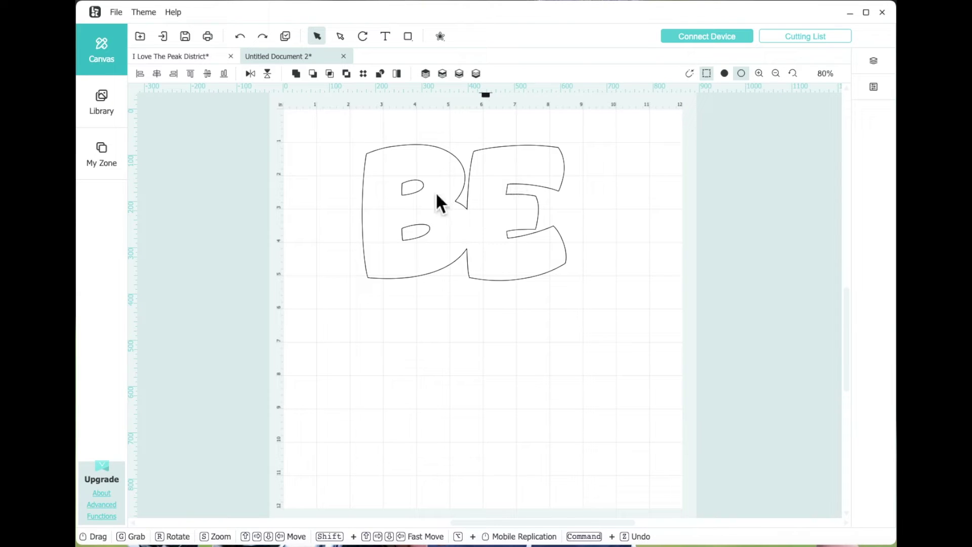
click(415, 189)
click(503, 258)
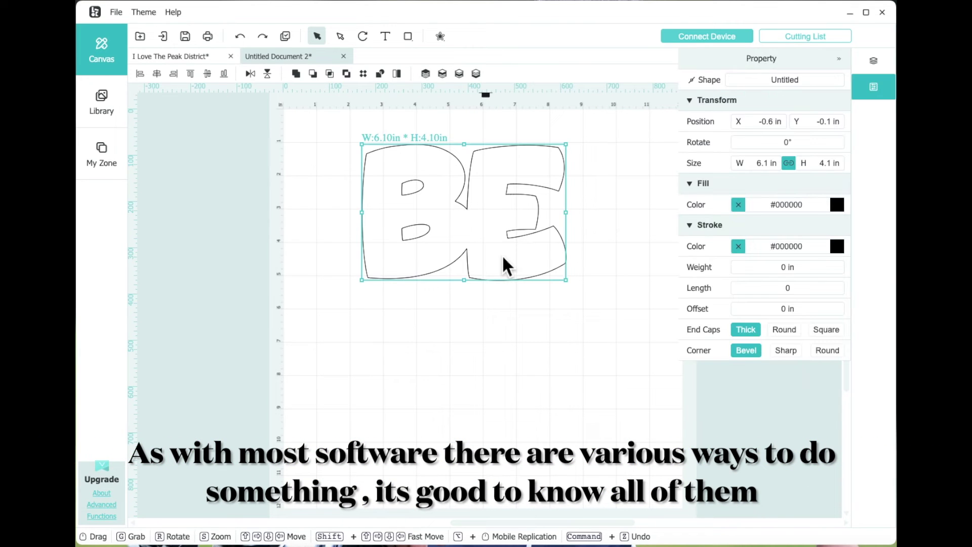
click(609, 185)
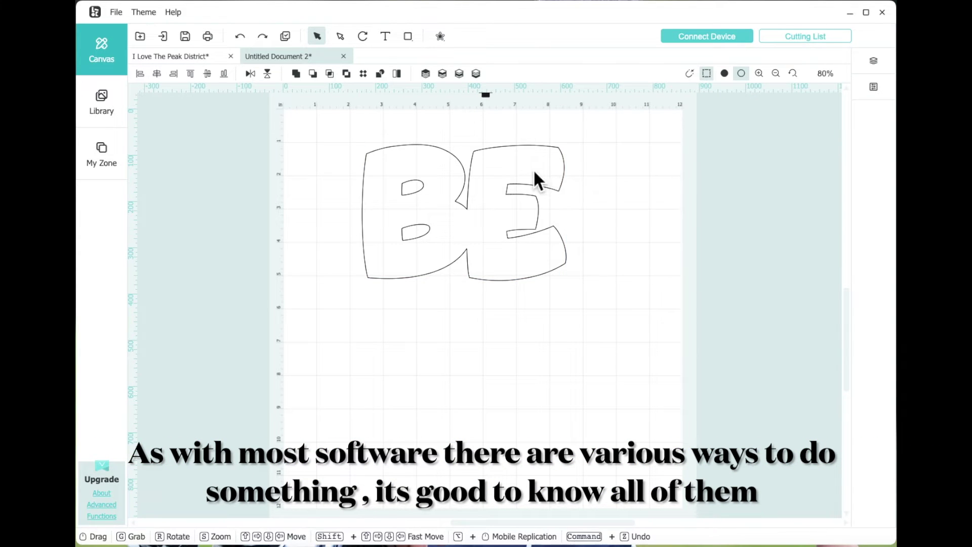
drag(534, 178, 557, 161)
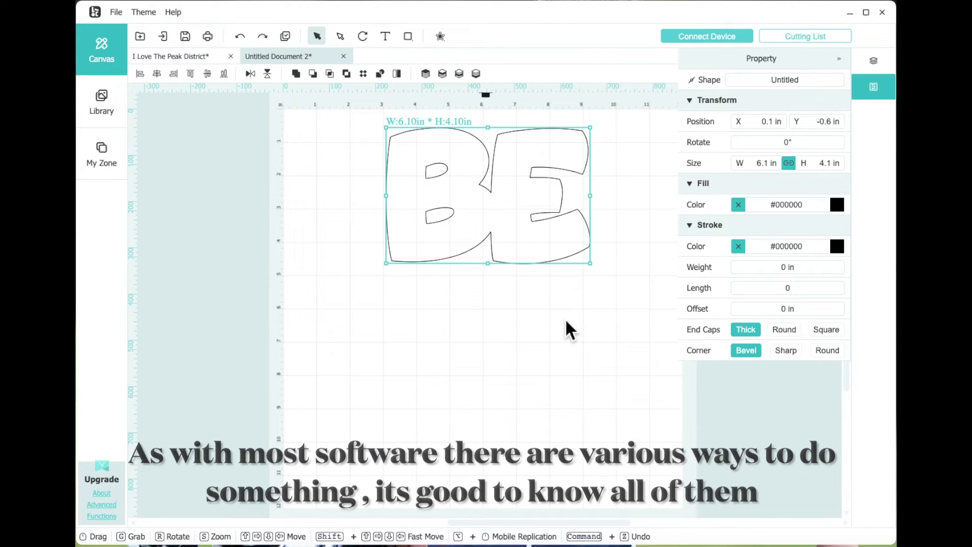
click(385, 35)
Step: Add the text 'Thankful' below BE and widen it to about 8 inches
click(409, 327)
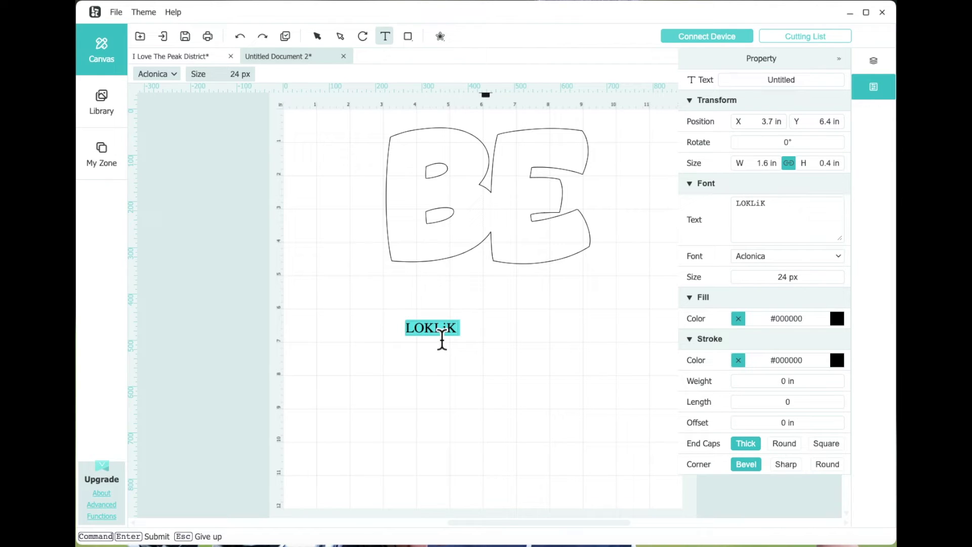
text(Thankf)
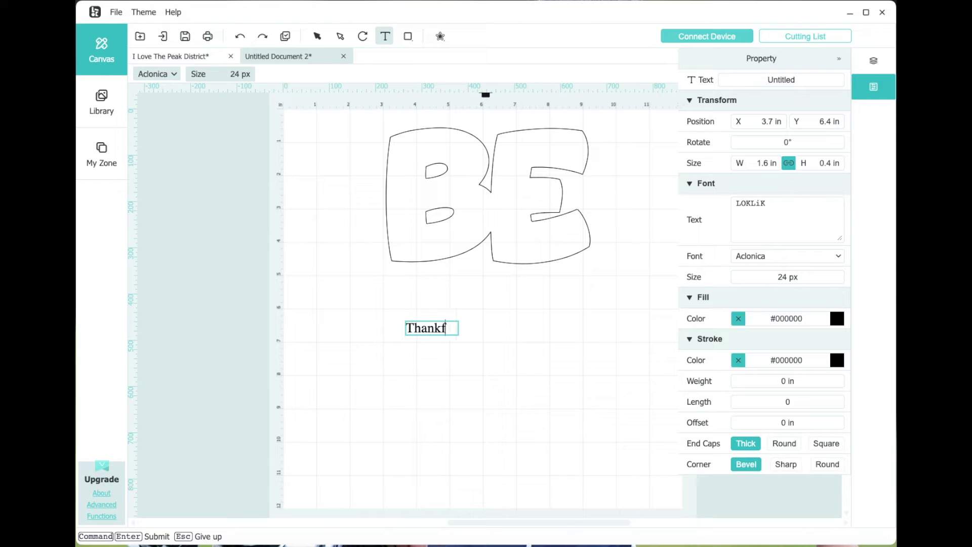
text(ul)
click(531, 331)
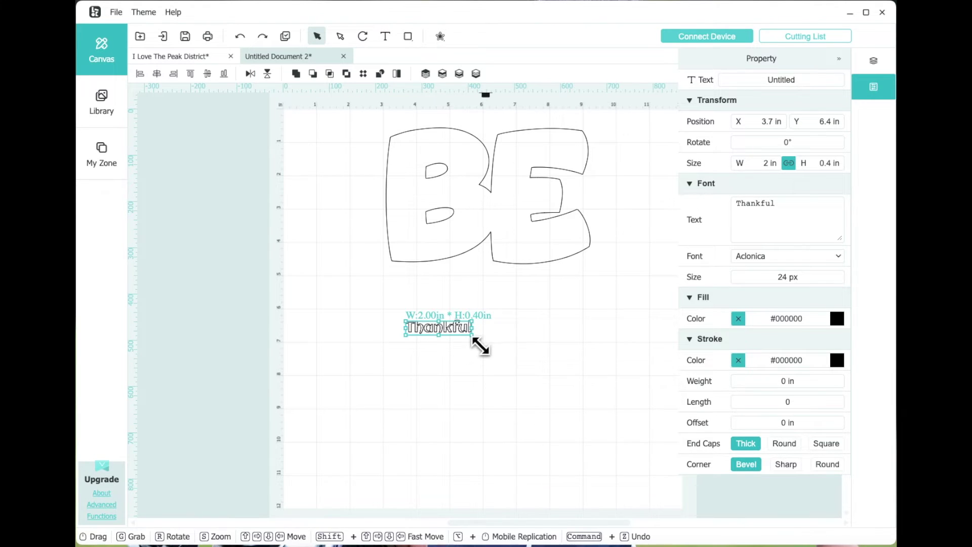
drag(479, 344, 541, 347)
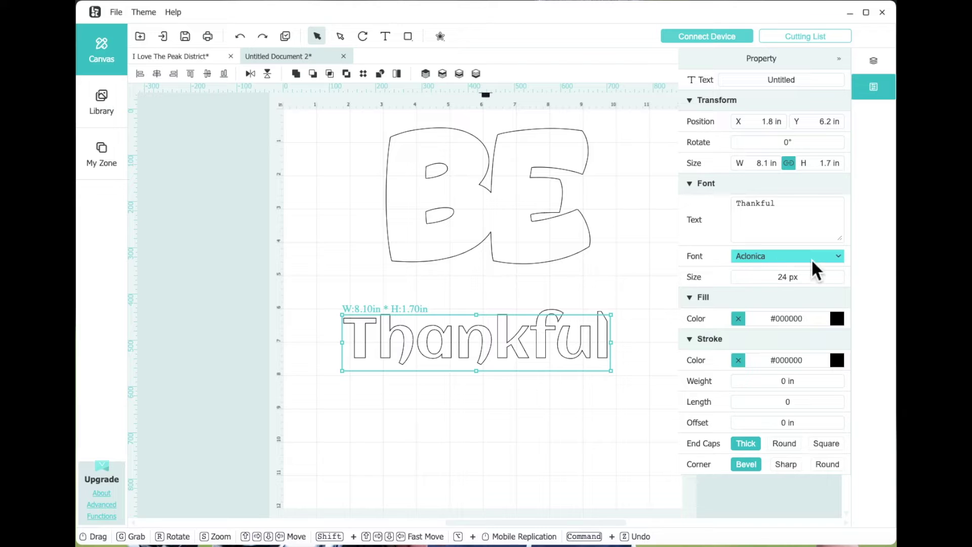
Step: Set Thankful in the Beauty Christmas system font and enlarge it to 7.7 by 2.7 inches
click(841, 257)
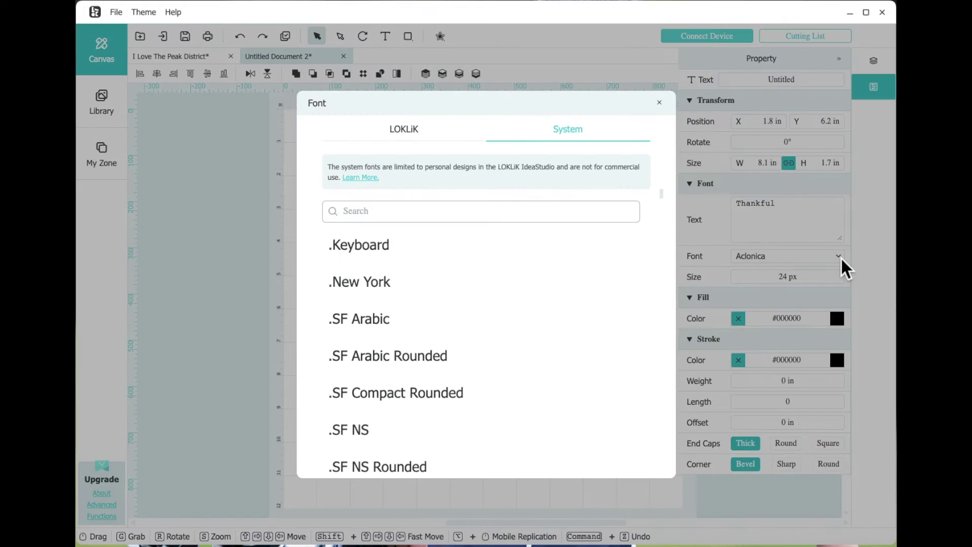
click(594, 133)
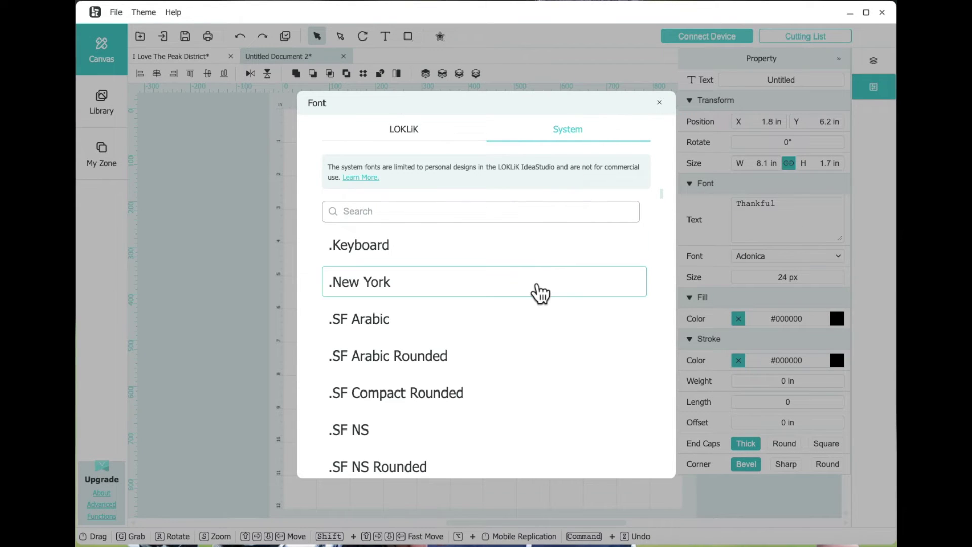
scroll(537, 292, down, 10)
scroll(532, 284, down, 15)
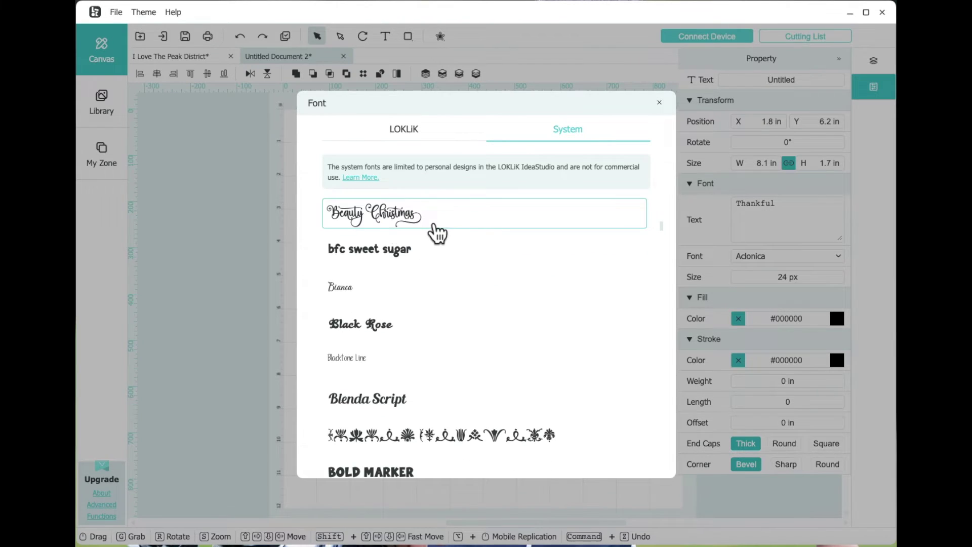
click(432, 221)
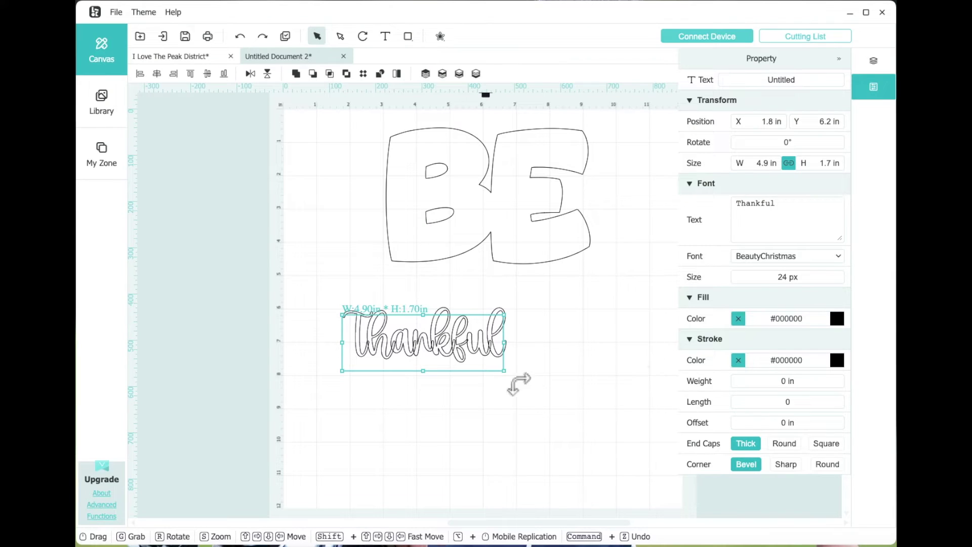
drag(504, 371, 584, 411)
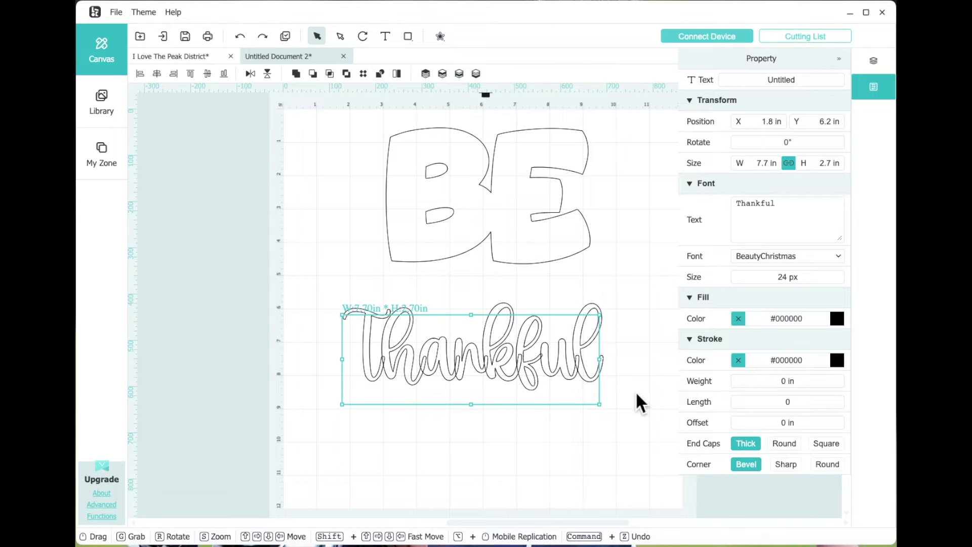
click(839, 58)
Step: Select the Thankful text and convert it into paths
click(724, 73)
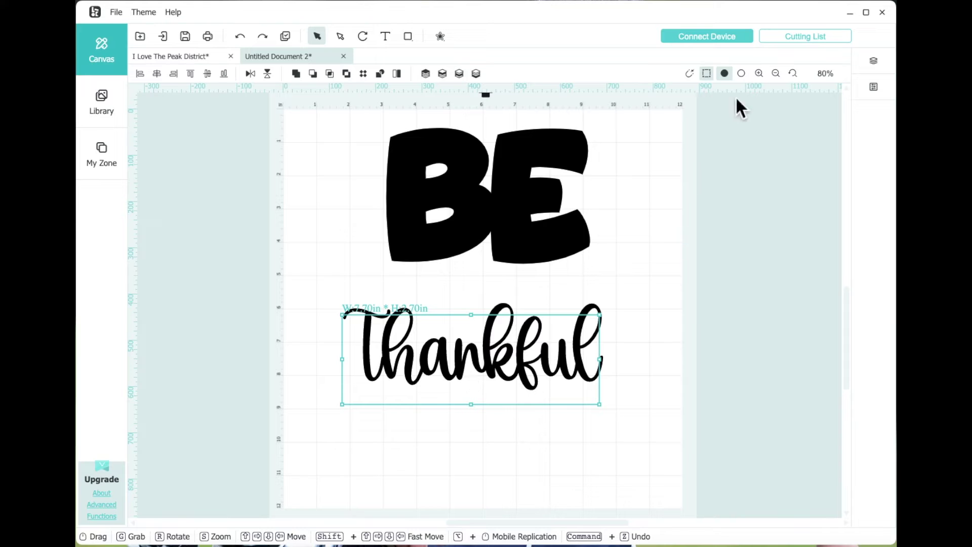
click(744, 76)
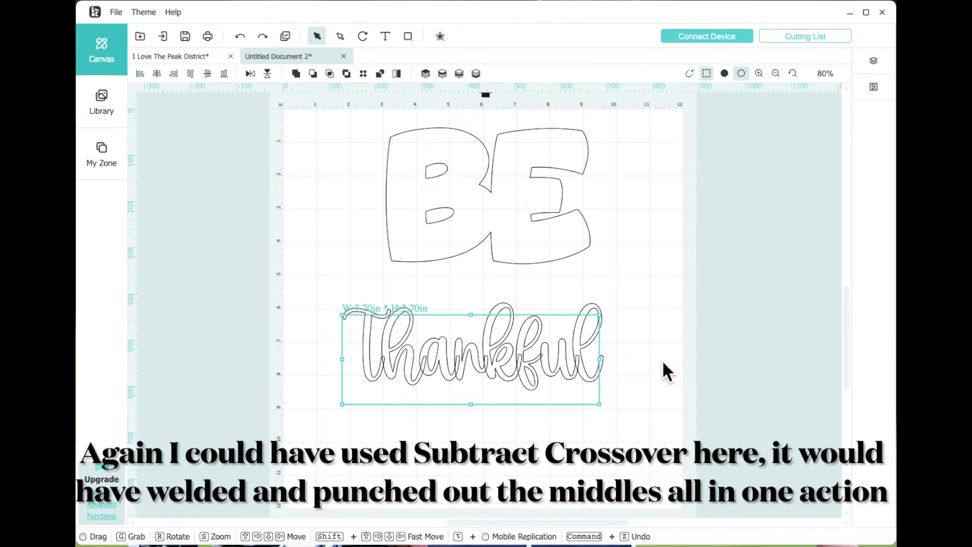
click(633, 326)
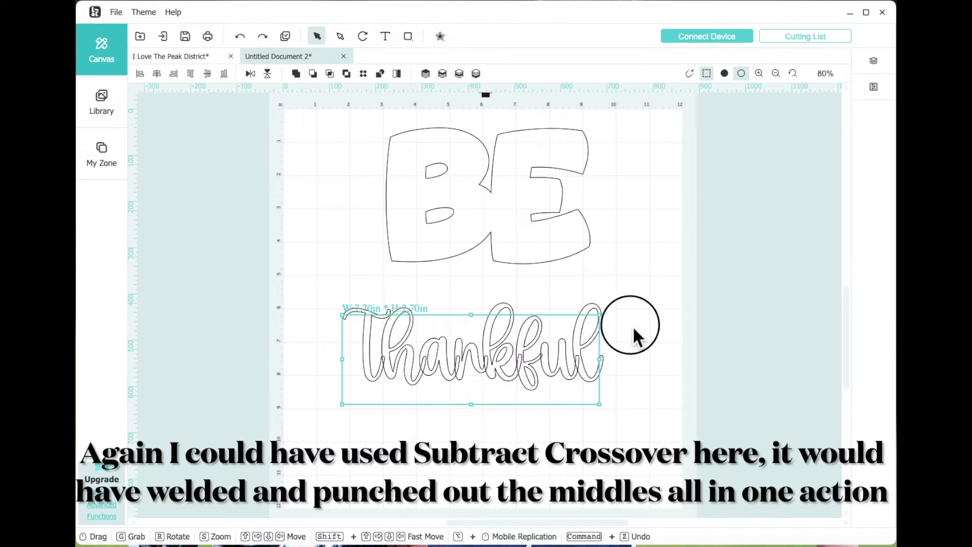
click(596, 335)
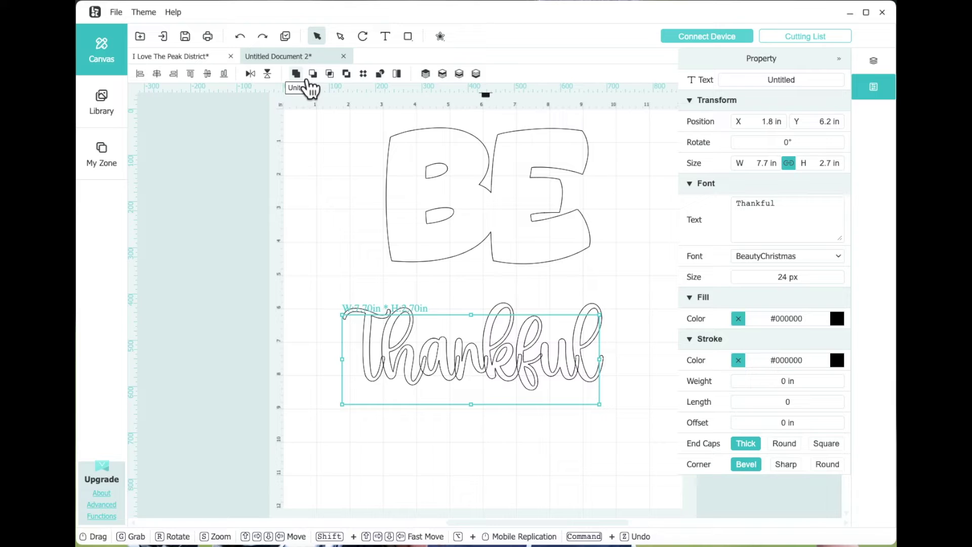
click(398, 73)
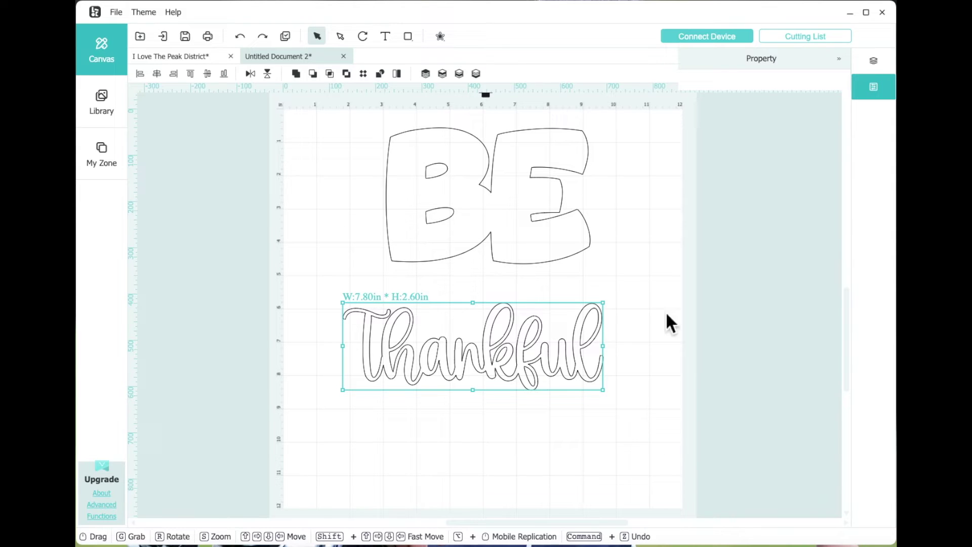
click(873, 87)
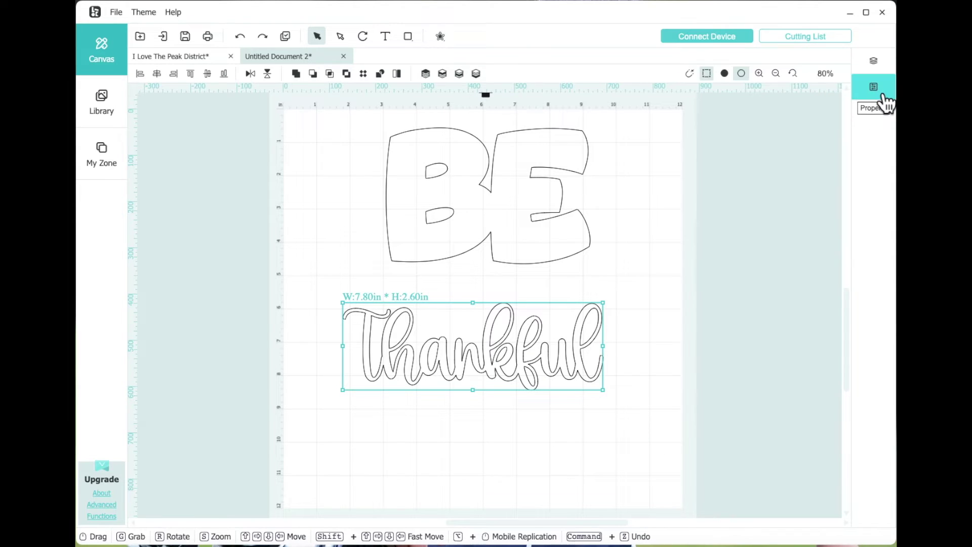
Step: In solid view, inspect the h and k loop pieces, then select all of Thankful and subtract the loops
click(740, 77)
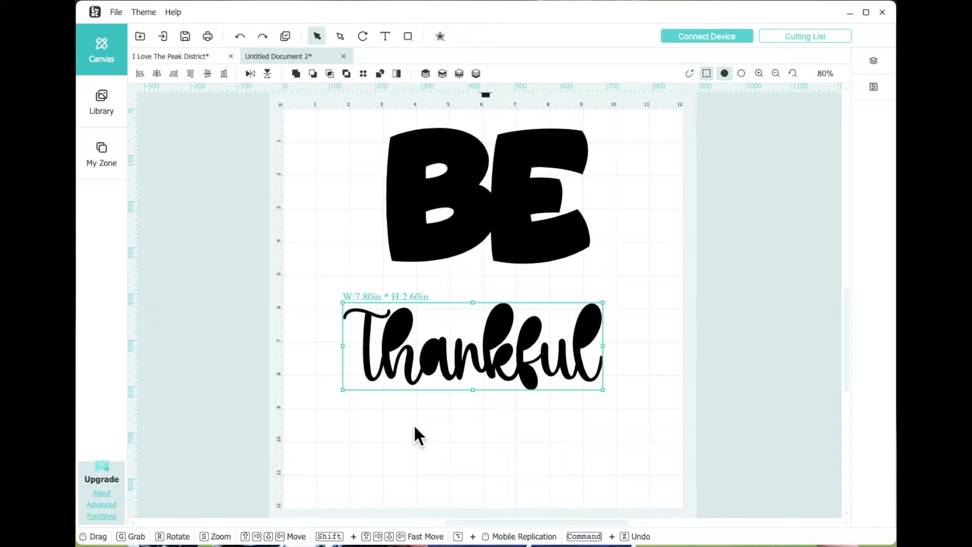
click(462, 434)
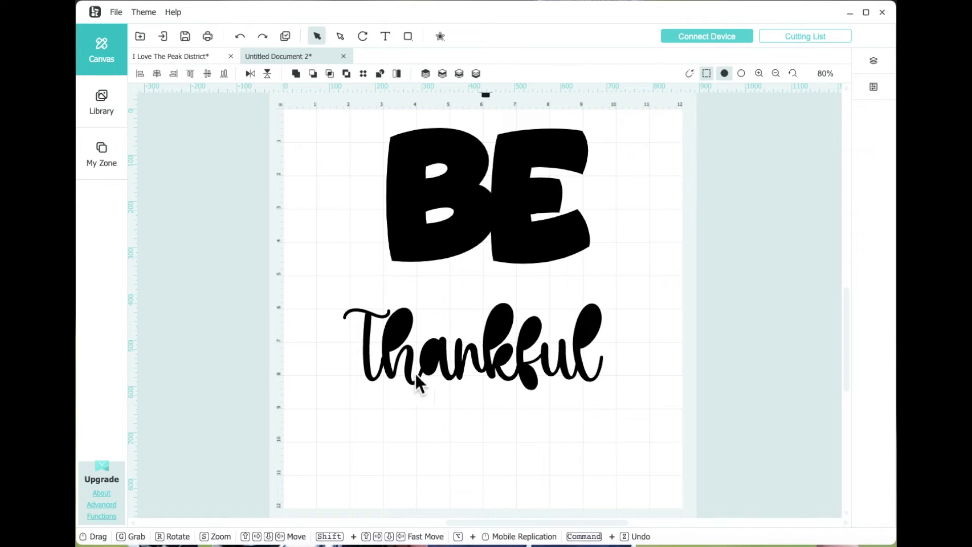
click(406, 325)
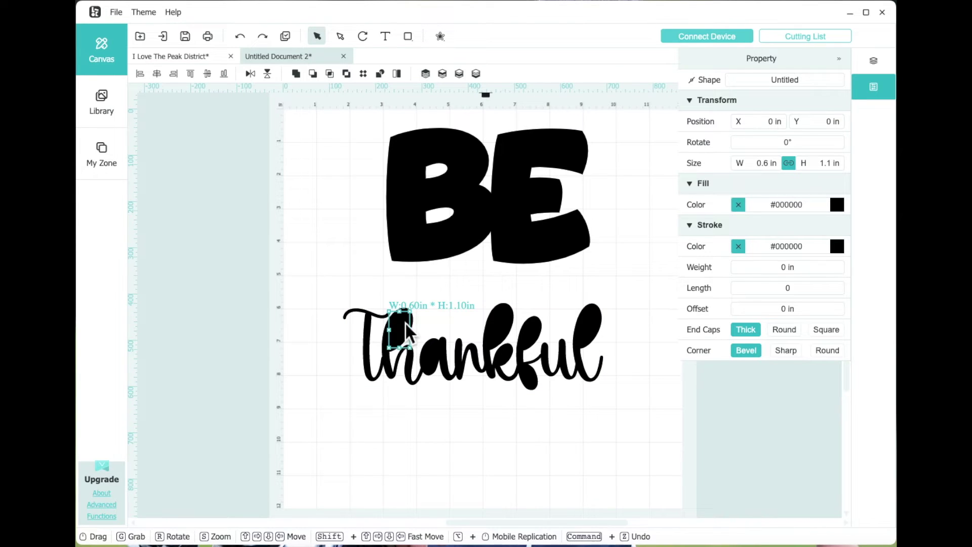
click(504, 357)
click(501, 331)
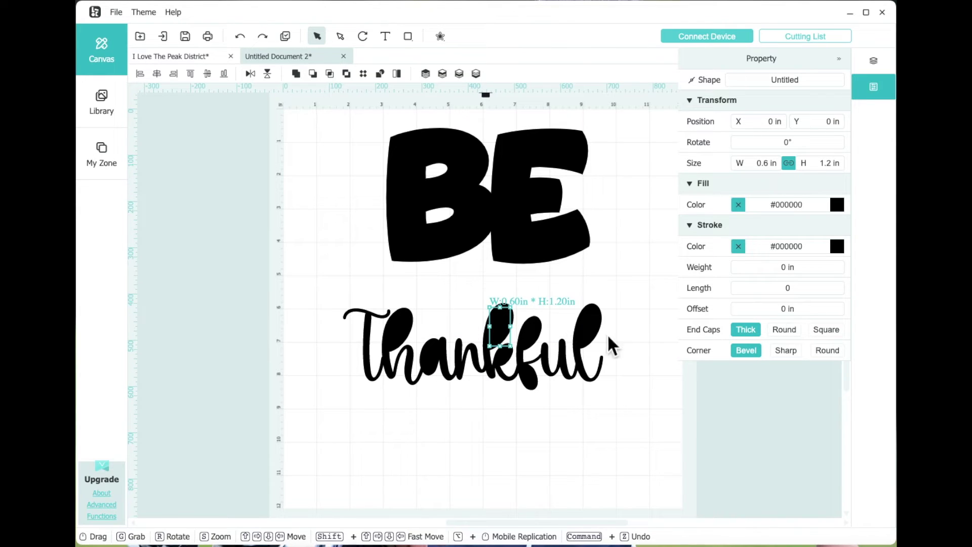
click(399, 417)
drag(278, 273, 678, 441)
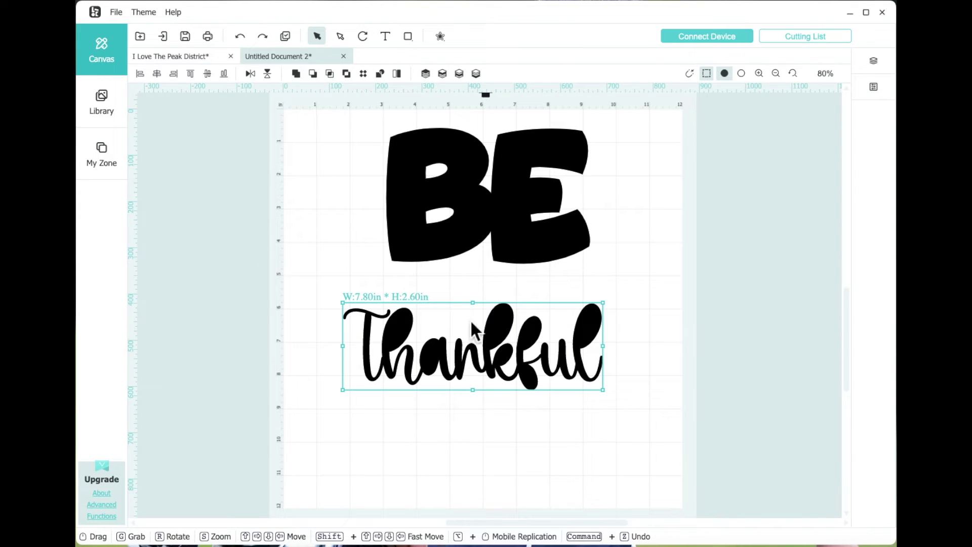
click(320, 81)
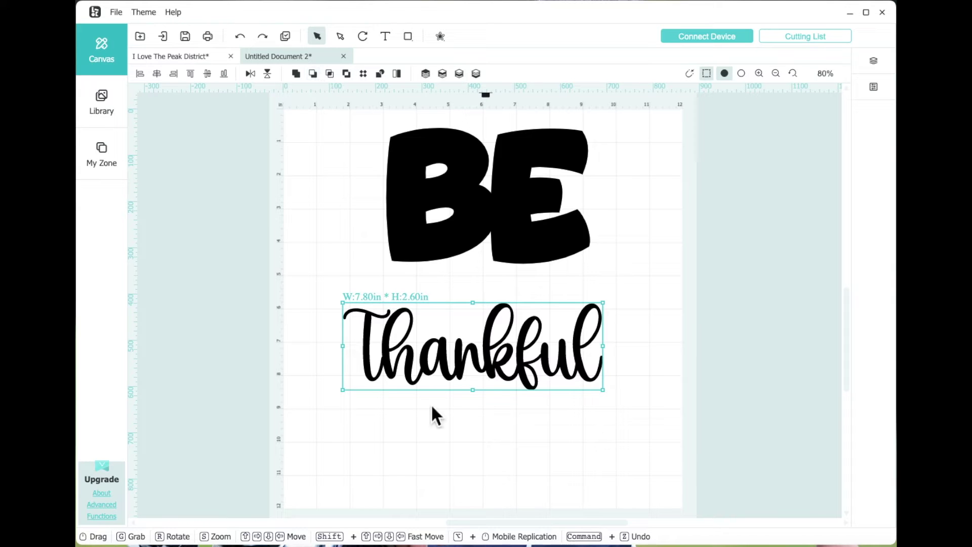
Step: Nudge the Thankful lettering slightly to the right and reselect it
click(458, 405)
mouse_move(490, 361)
shift+mouse_down()
mouse_move(625, 367)
mouse_move(446, 364)
mouse_move(532, 367)
mouse_move(494, 364)
shift+mouse_up()
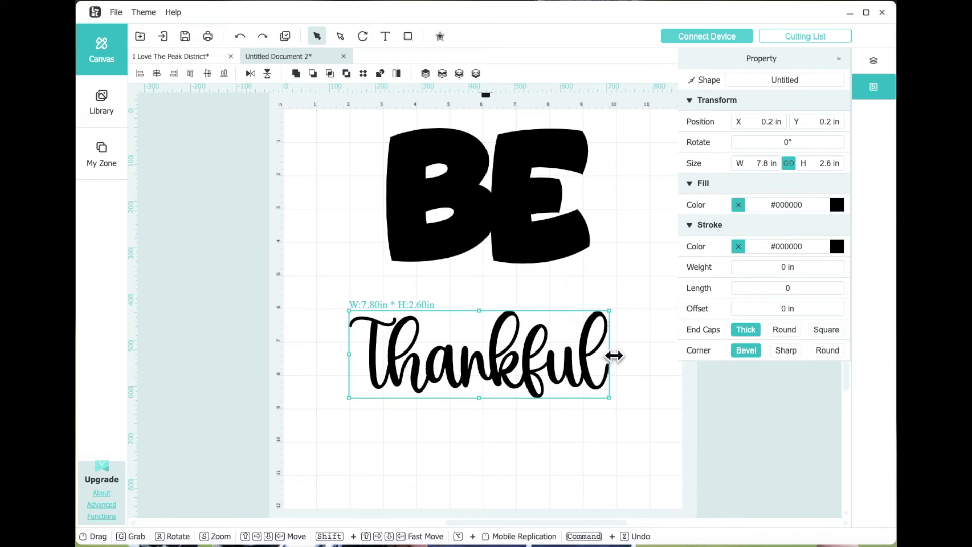
click(508, 330)
click(444, 367)
Step: Show the design as outlines and bring up Thankful's 7.8 by 2.6 in properties
click(839, 59)
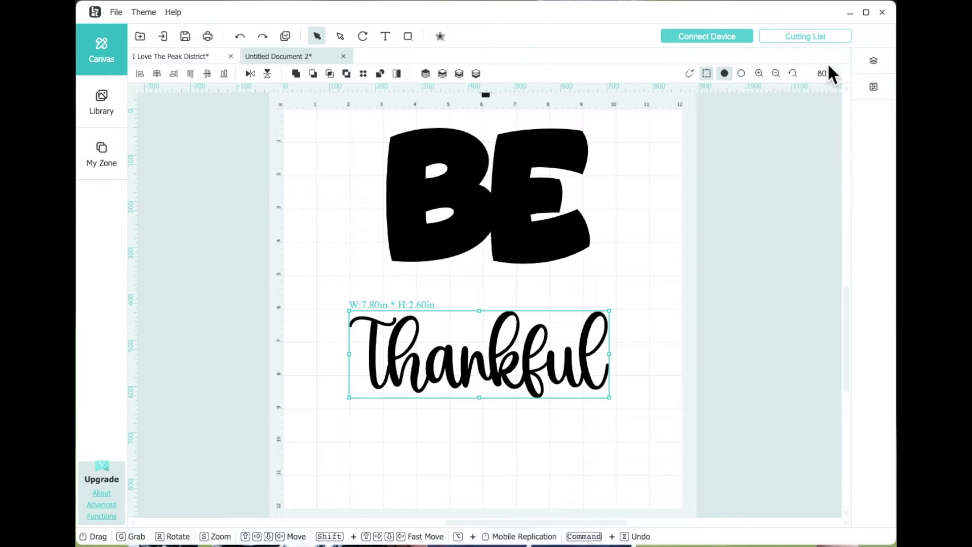
click(742, 75)
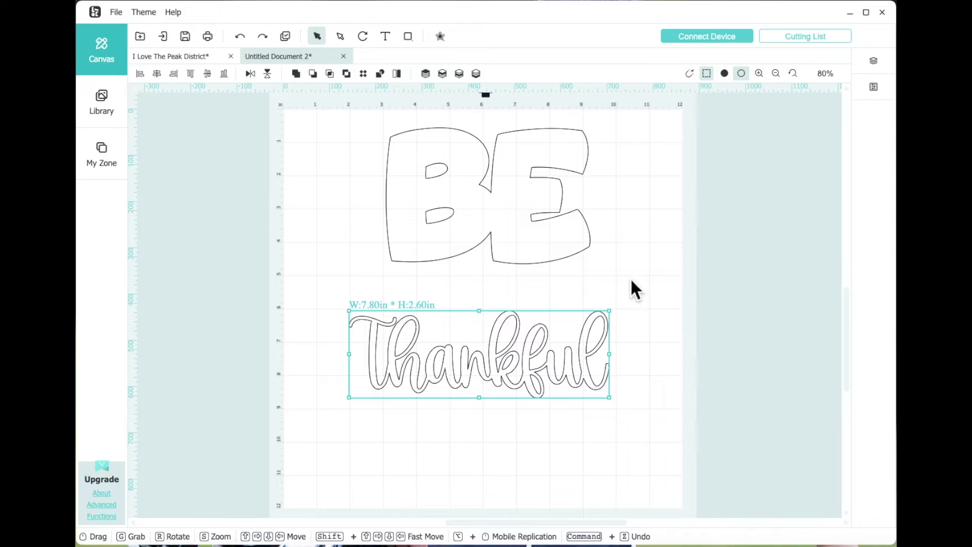
click(883, 95)
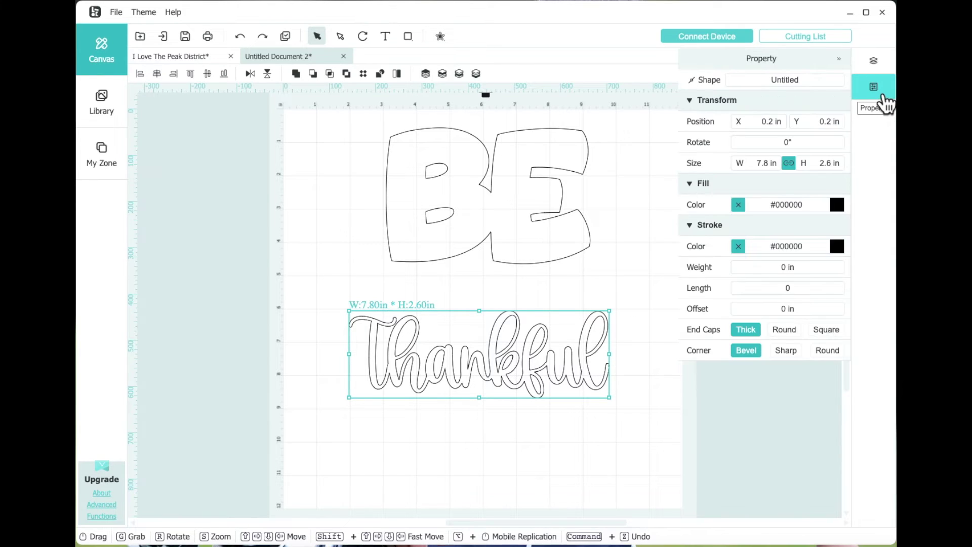
Step: Colour Thankful red, with fill #f10f0f and stroke #f20606
click(842, 205)
click(841, 231)
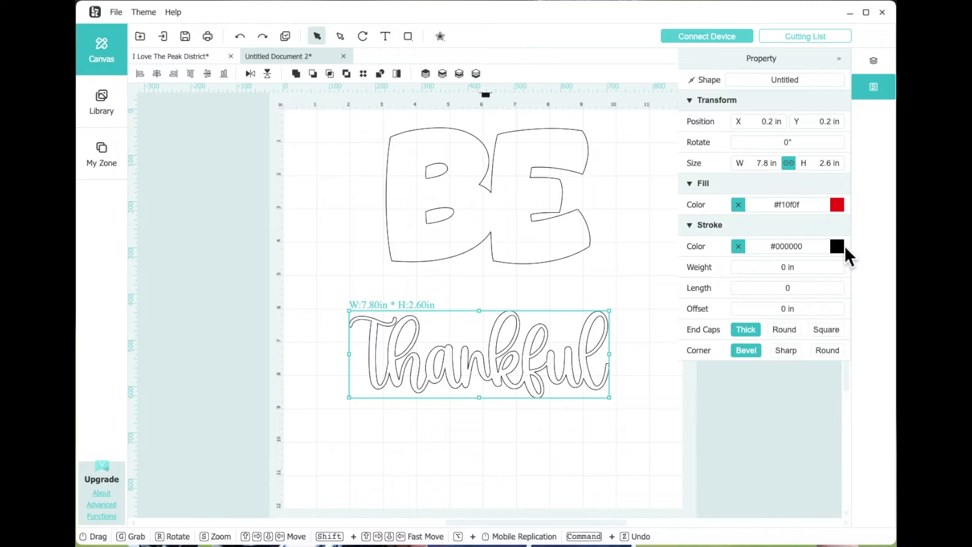
click(838, 246)
click(846, 272)
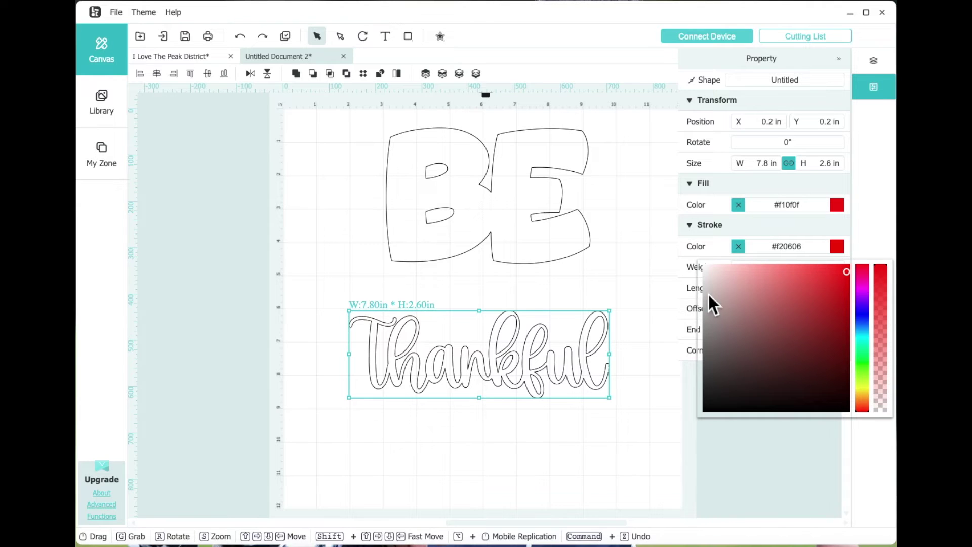
click(651, 293)
Step: Reselect Thankful and return the design to the solid filled view
click(588, 346)
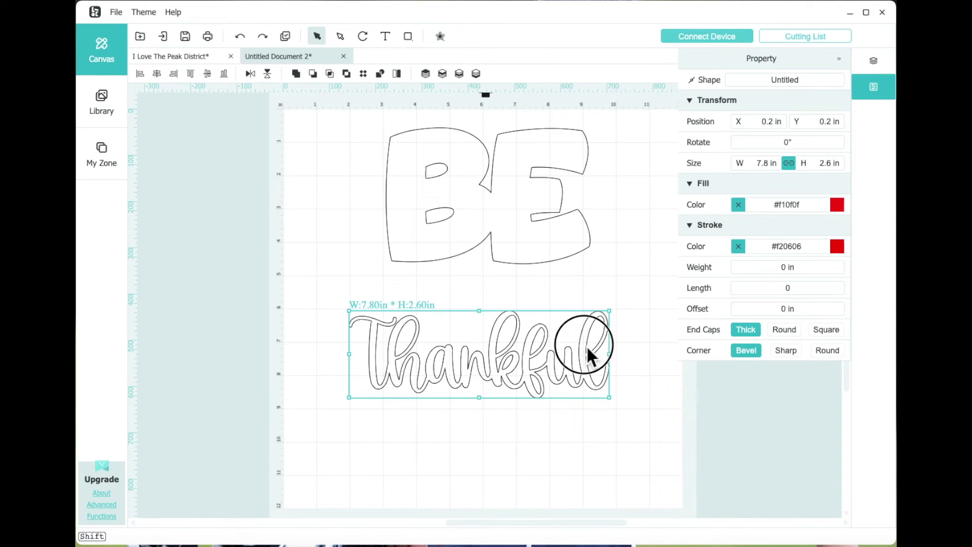
click(838, 58)
click(726, 75)
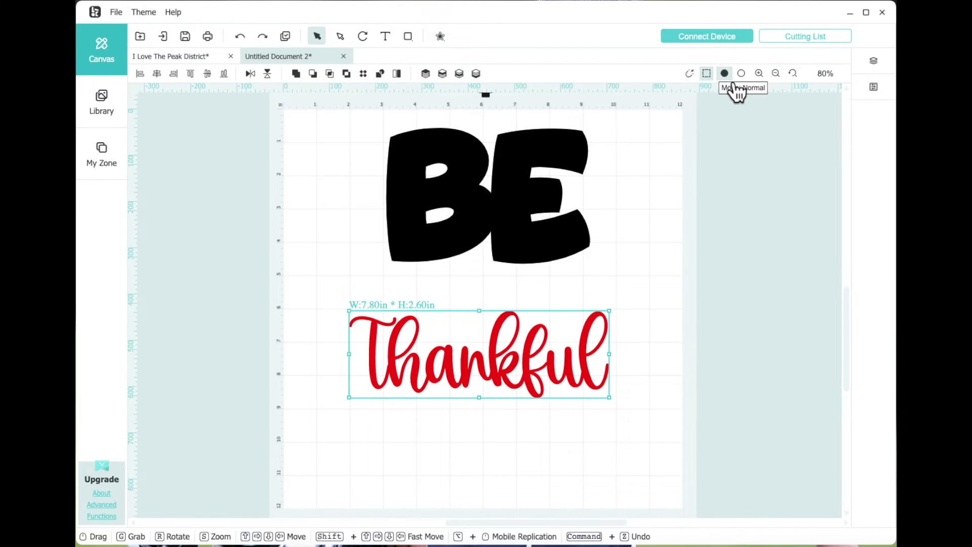
click(731, 78)
click(734, 78)
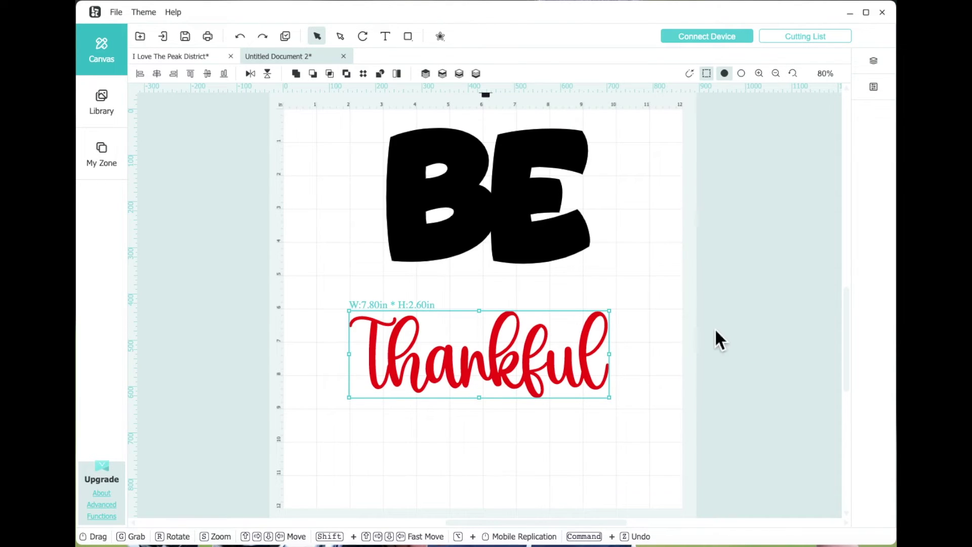
Step: Preview a round-cornered offset around Thankful, raising Offset Distance step by step to 4
click(449, 40)
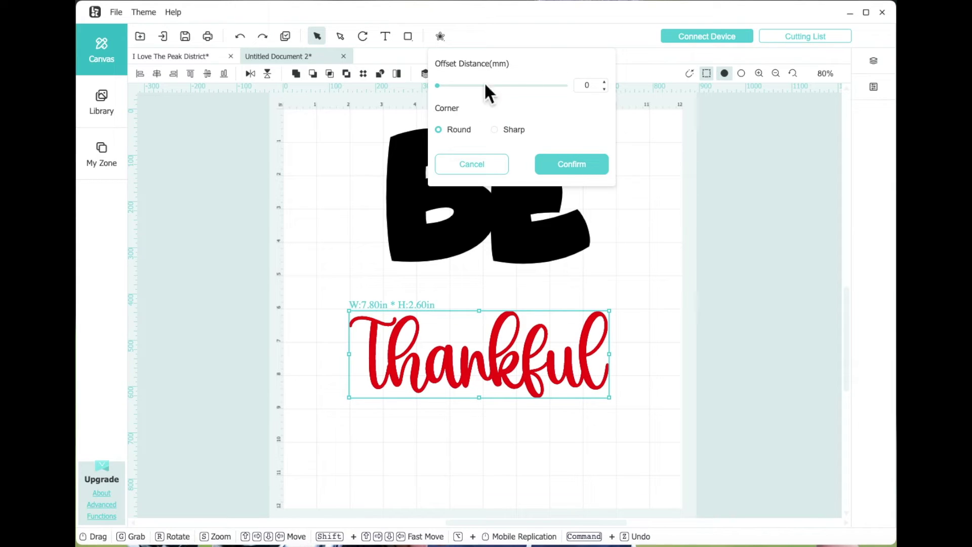
click(613, 90)
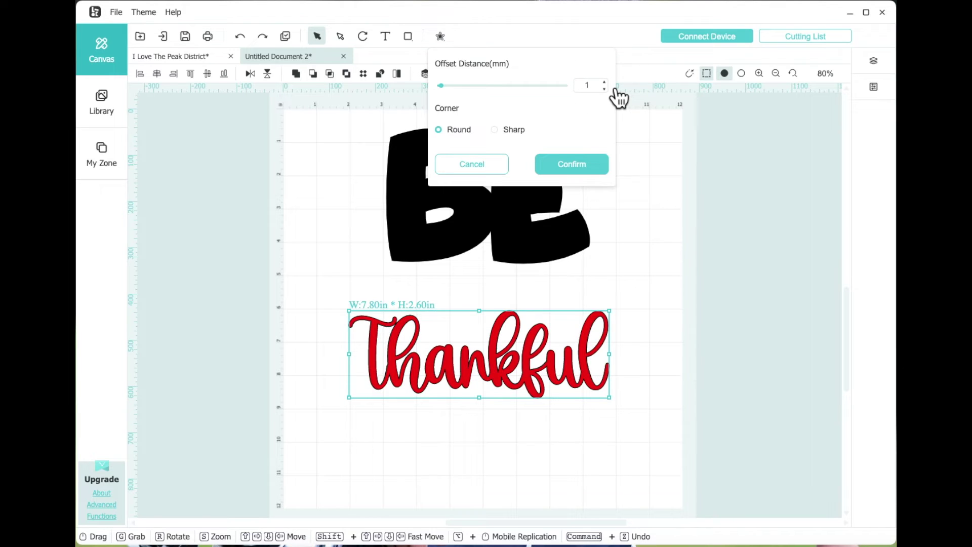
click(613, 91)
click(614, 90)
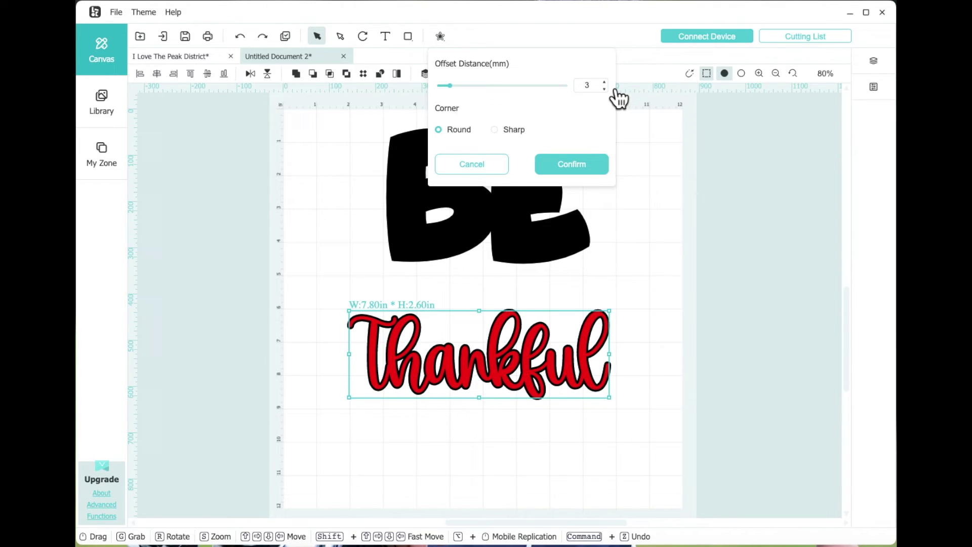
click(614, 90)
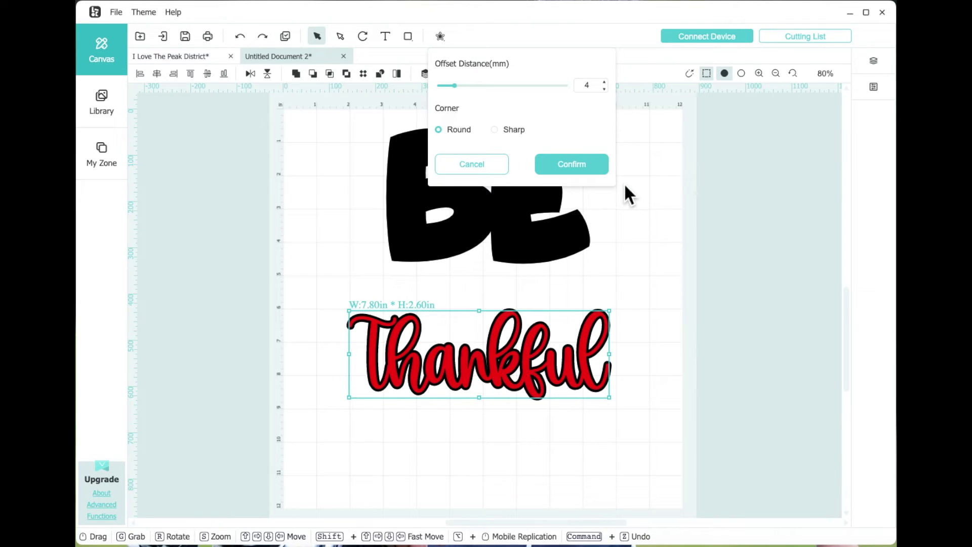
Step: Apply the 4 mm offset and move the red Thankful straight down below it
click(581, 165)
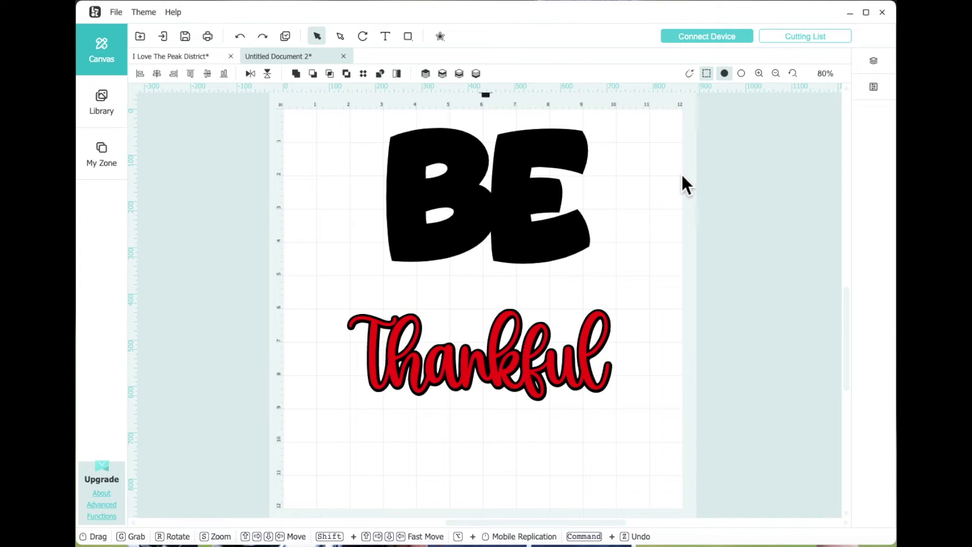
drag(591, 323, 590, 427)
click(649, 416)
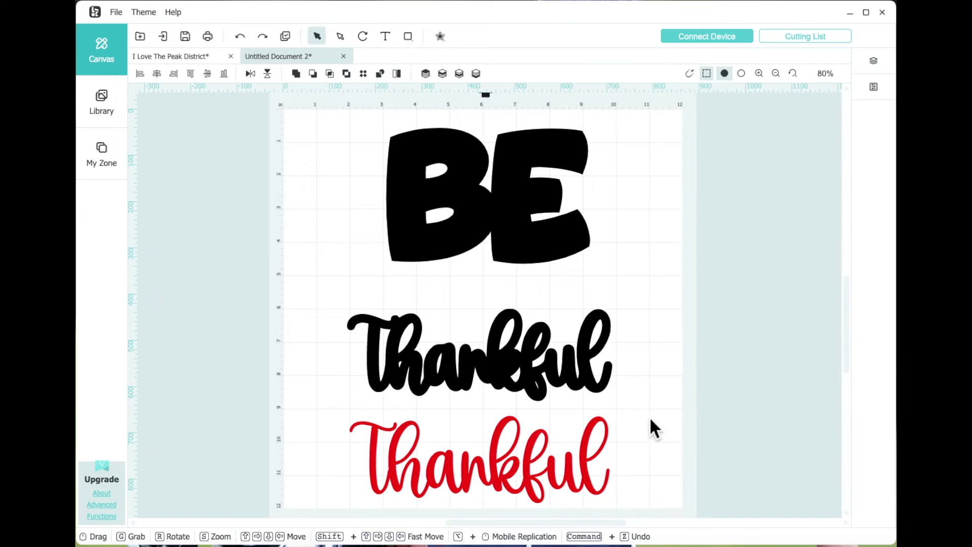
click(588, 475)
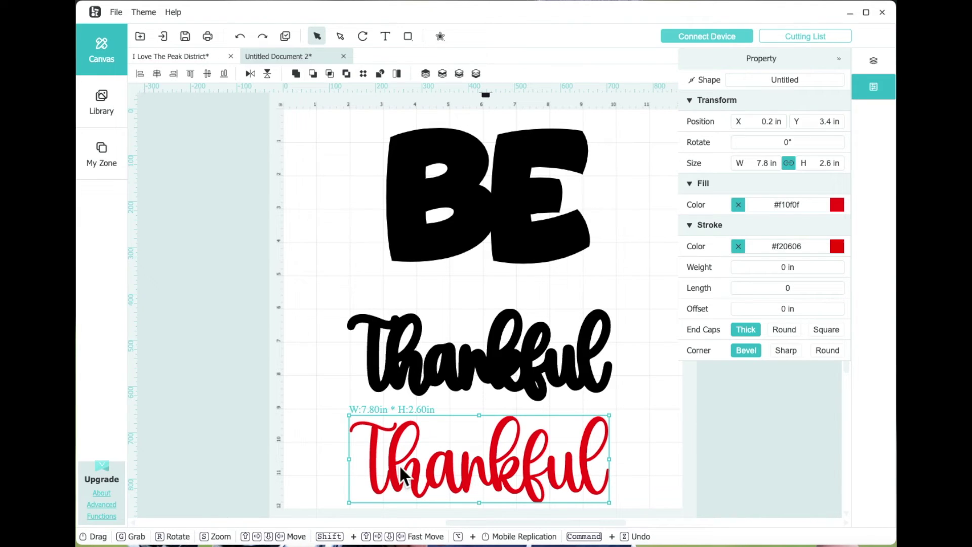
Step: Inspect the 8.00 by 2.80 in black offset shape in outline view, then restore filled view
click(588, 357)
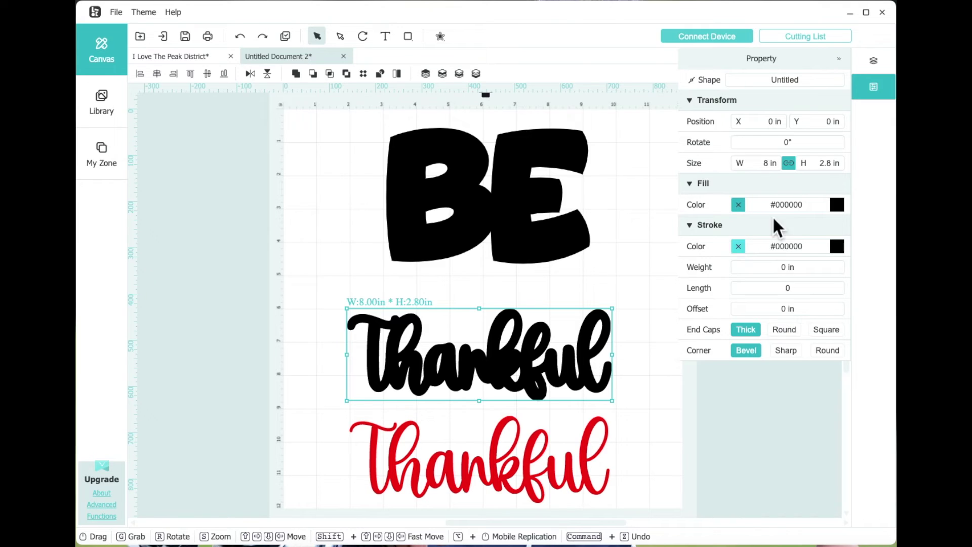
click(839, 58)
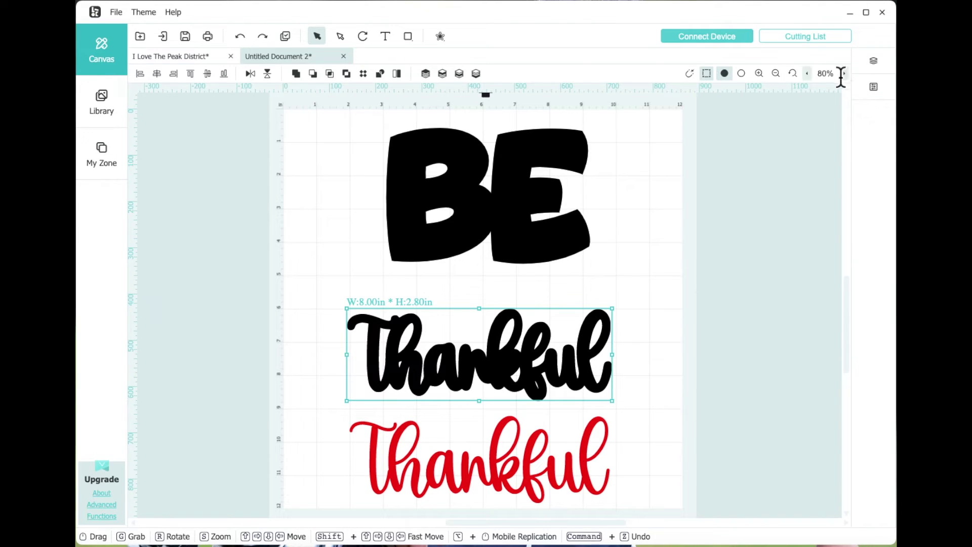
click(741, 74)
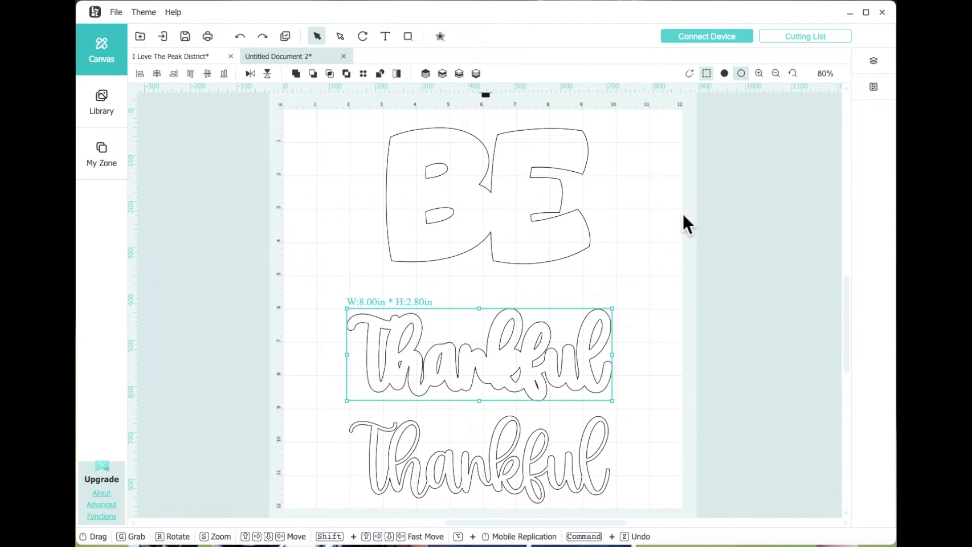
click(678, 368)
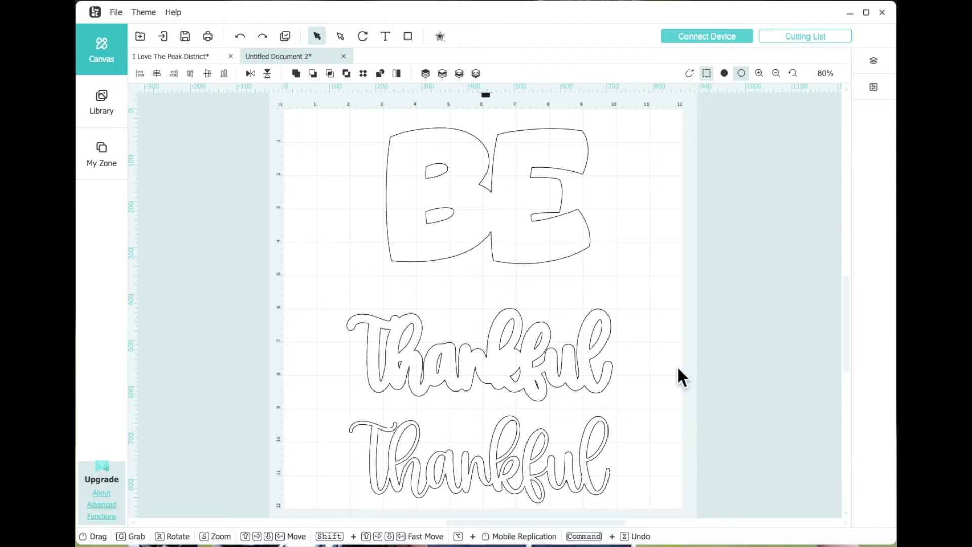
click(589, 378)
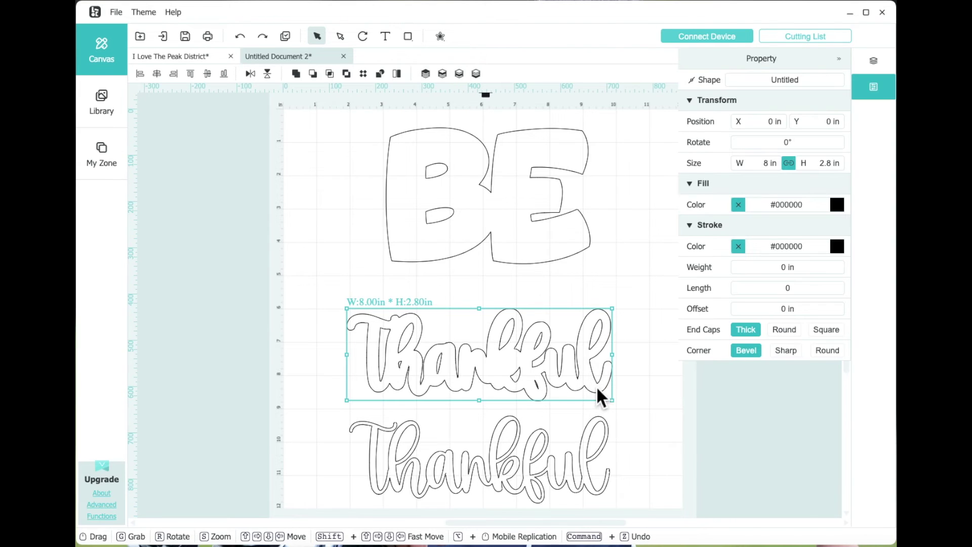
click(838, 58)
click(735, 77)
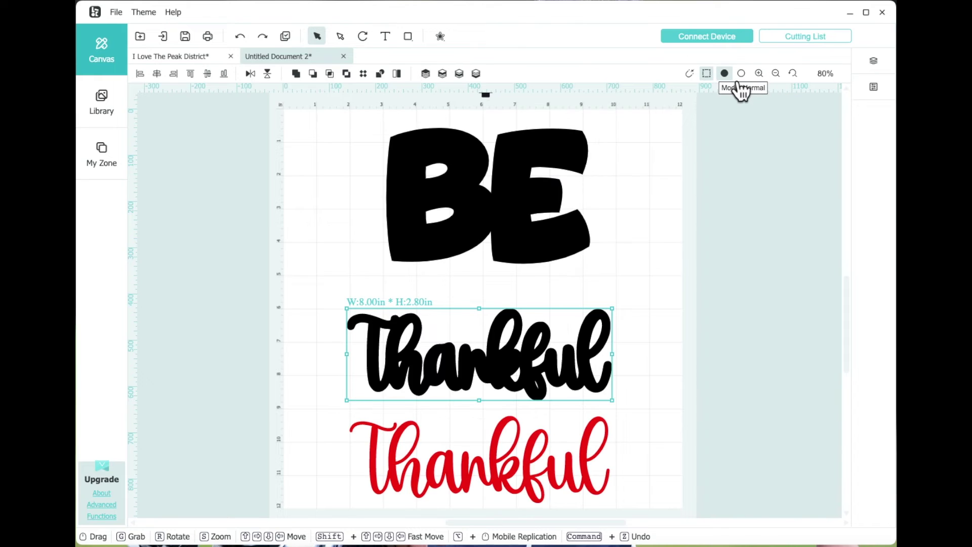
click(874, 94)
click(838, 207)
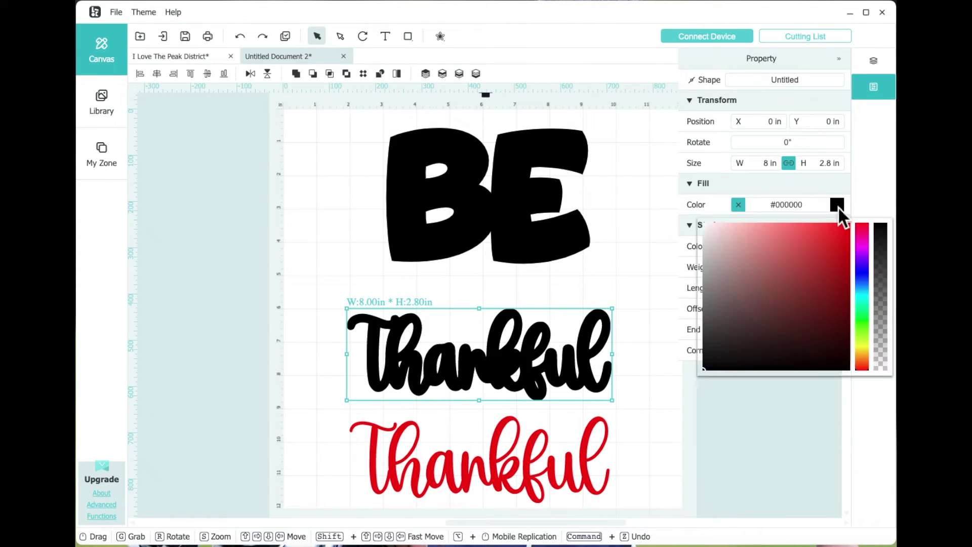
click(864, 269)
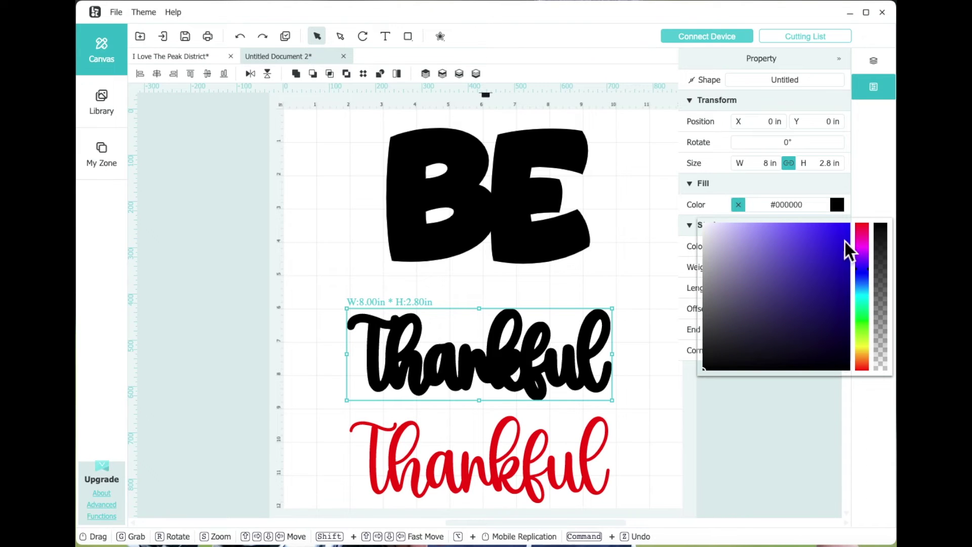
click(801, 234)
click(641, 161)
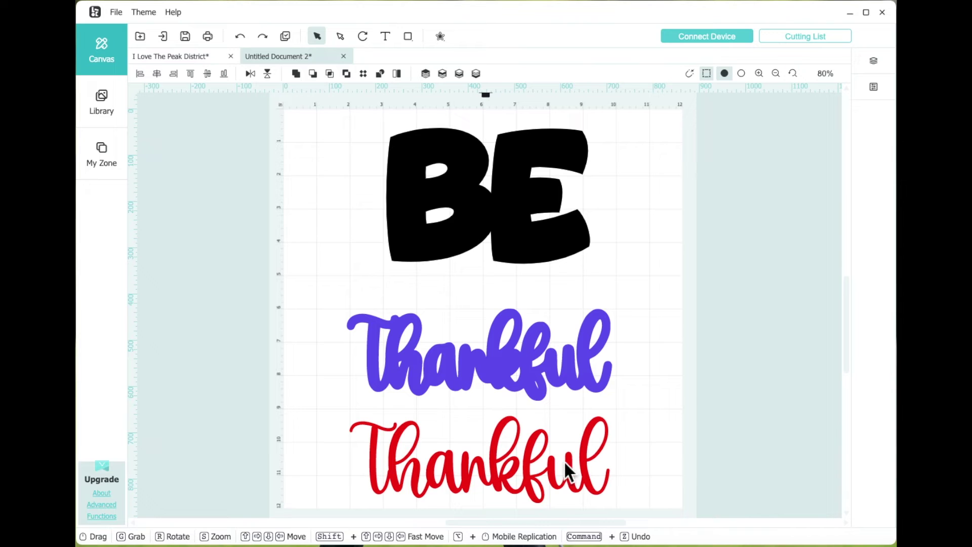
click(591, 373)
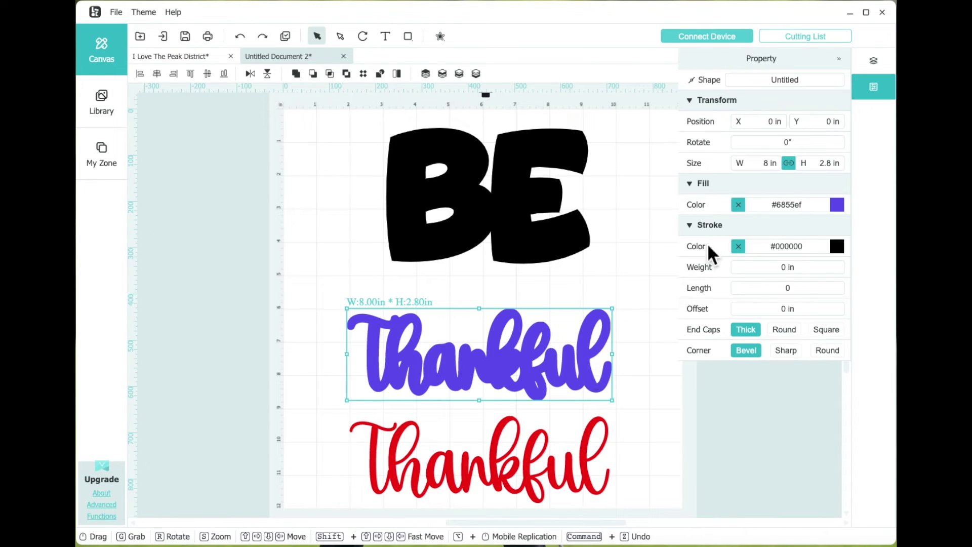
click(839, 58)
click(741, 74)
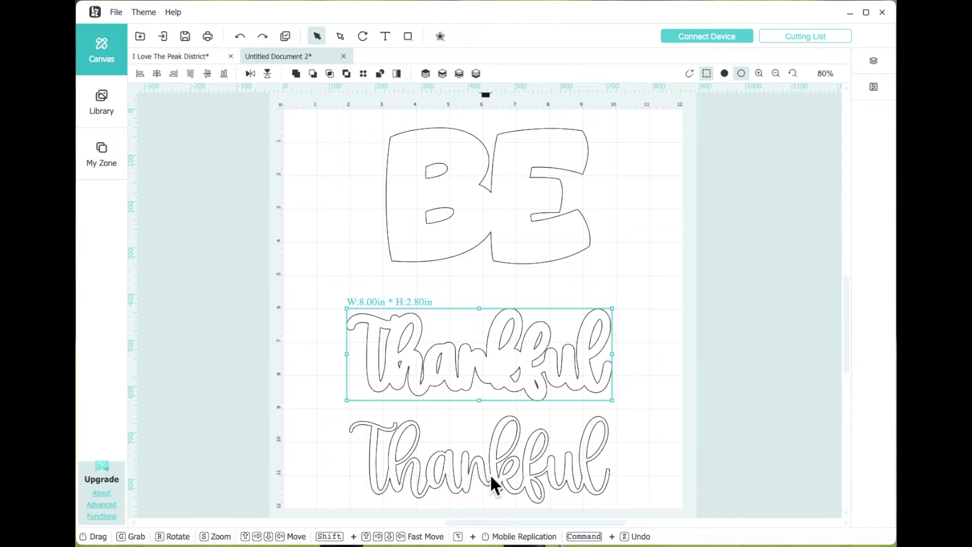
click(724, 73)
click(660, 334)
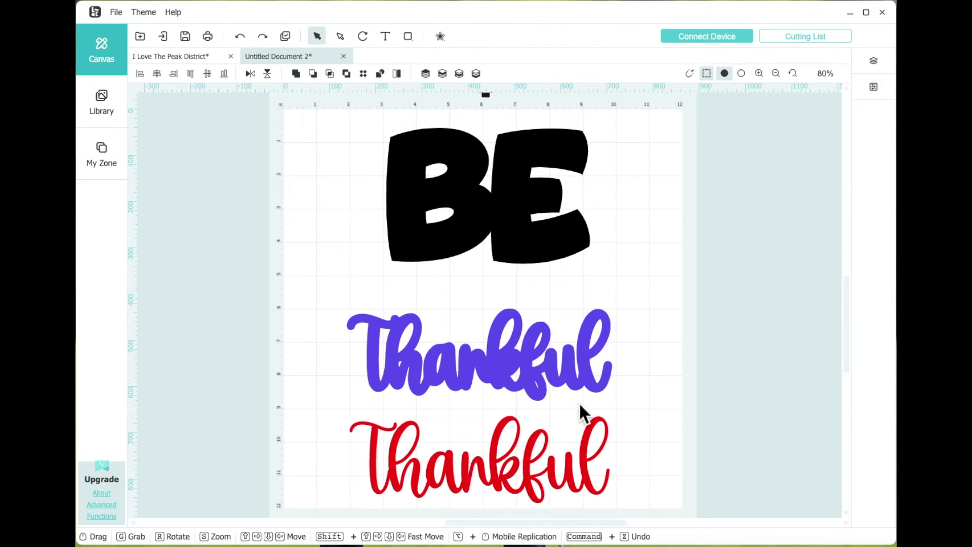
shift+drag(589, 378, 596, 291)
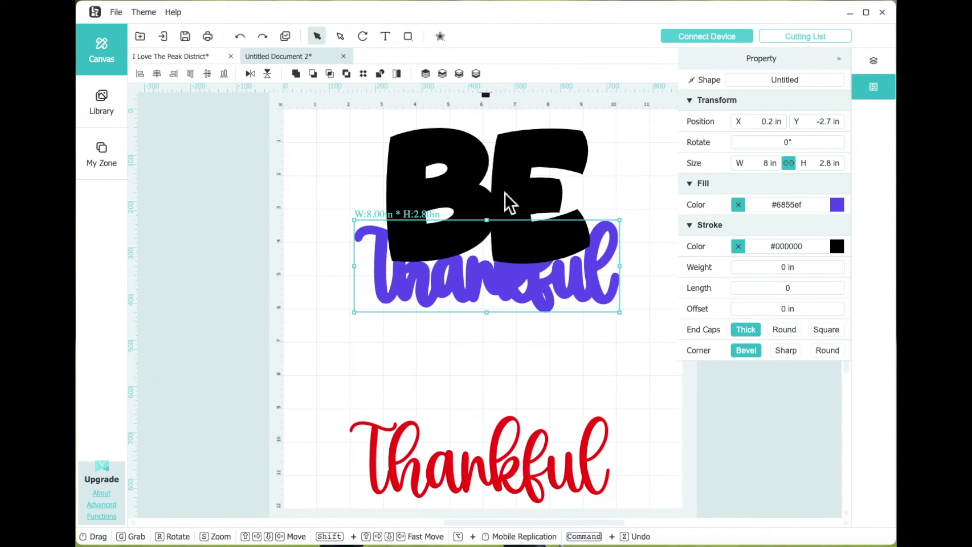
Step: Bring the purple offset Thankful in front of BE with Bring to Front
scroll(518, 184, down, 1)
right_click(594, 283)
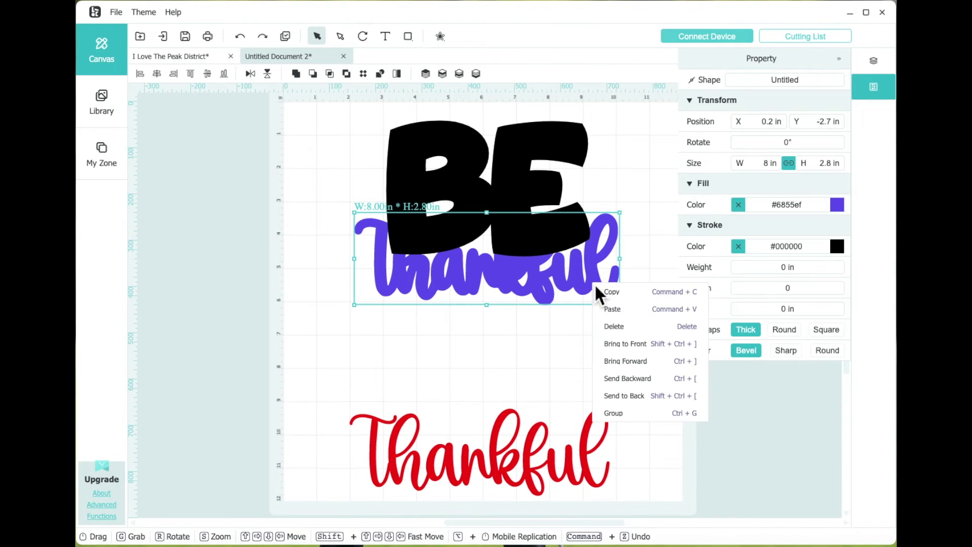
click(645, 377)
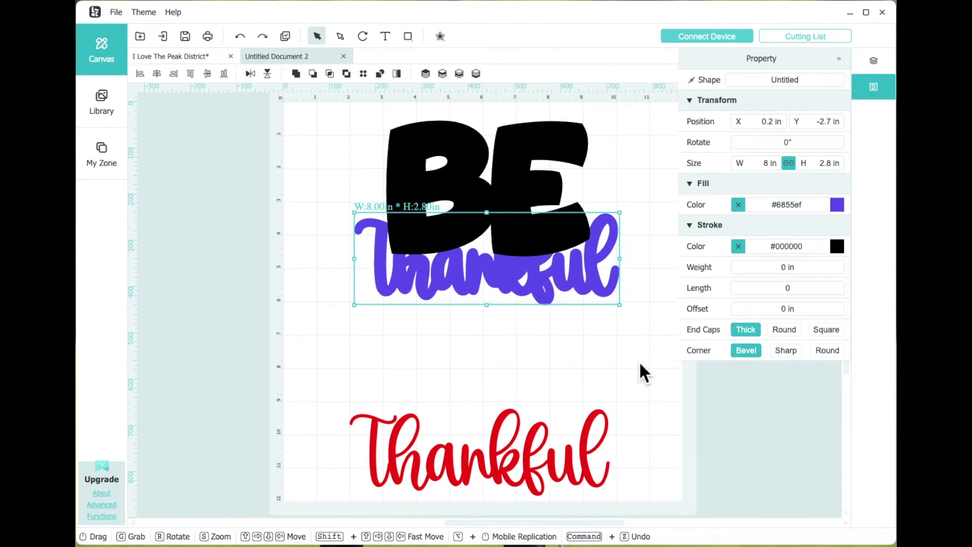
right_click(598, 284)
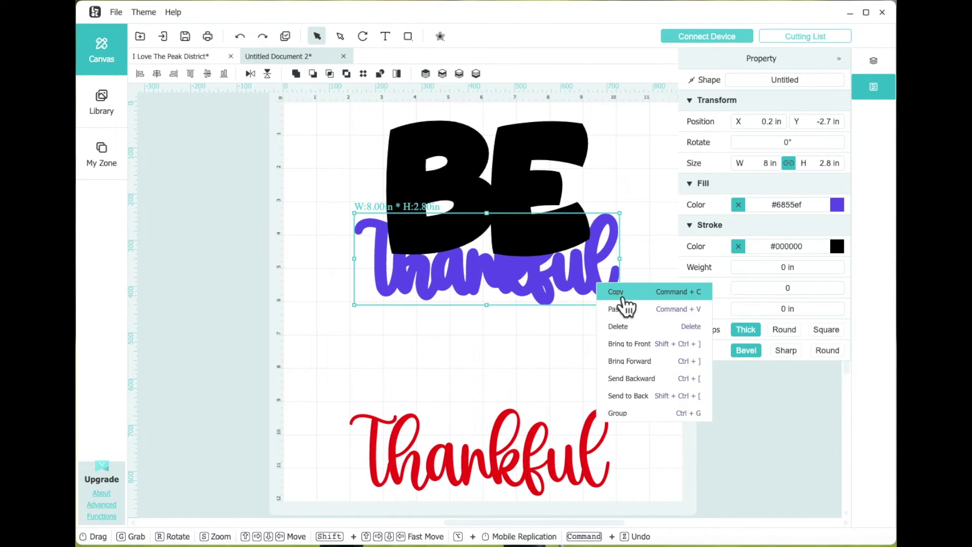
click(641, 342)
click(588, 358)
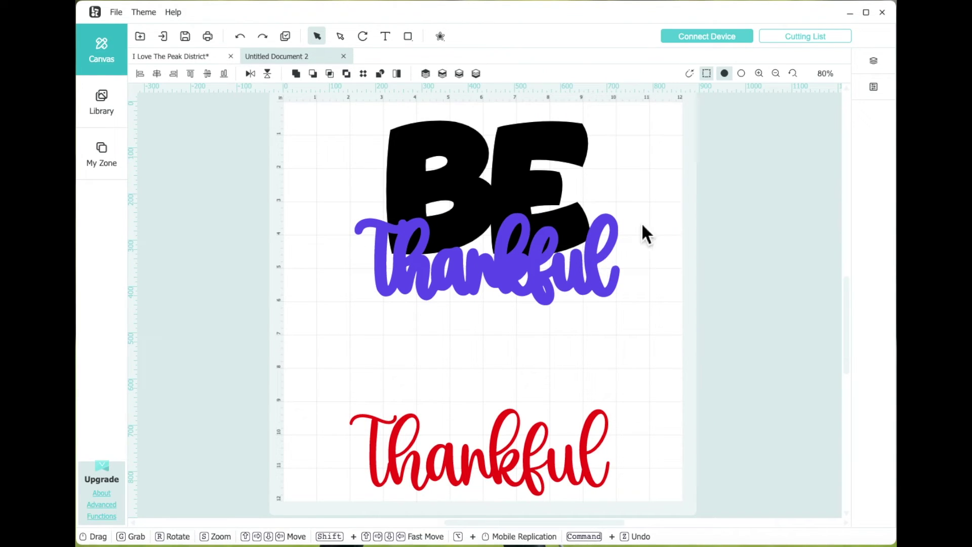
Step: Check the purple Thankful's properties and BE's position in the layer stacking order
click(885, 94)
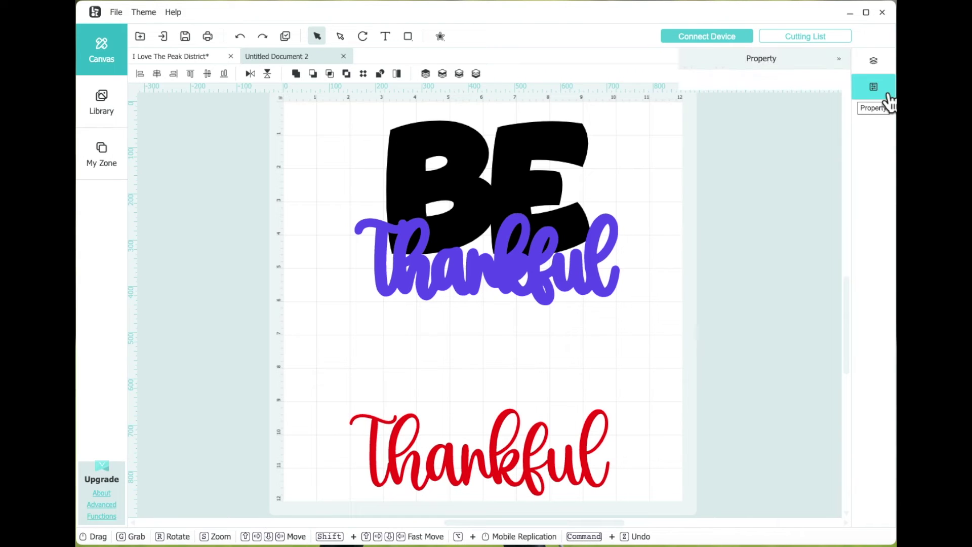
click(600, 281)
click(873, 87)
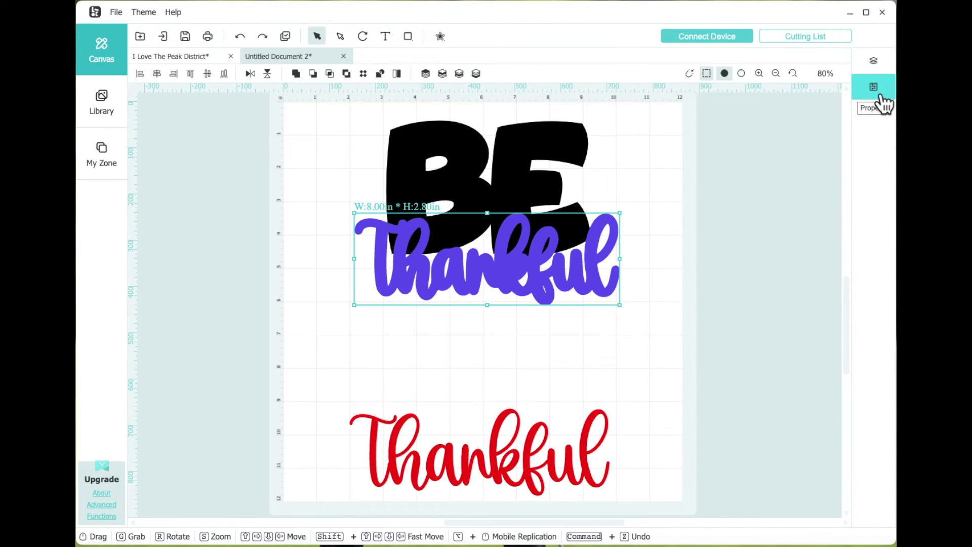
click(874, 63)
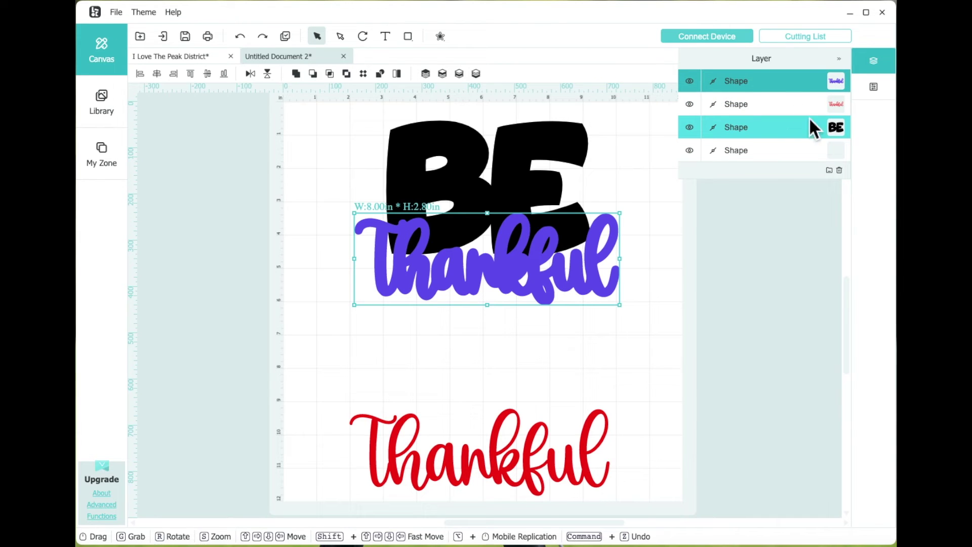
drag(821, 109, 821, 109)
click(614, 326)
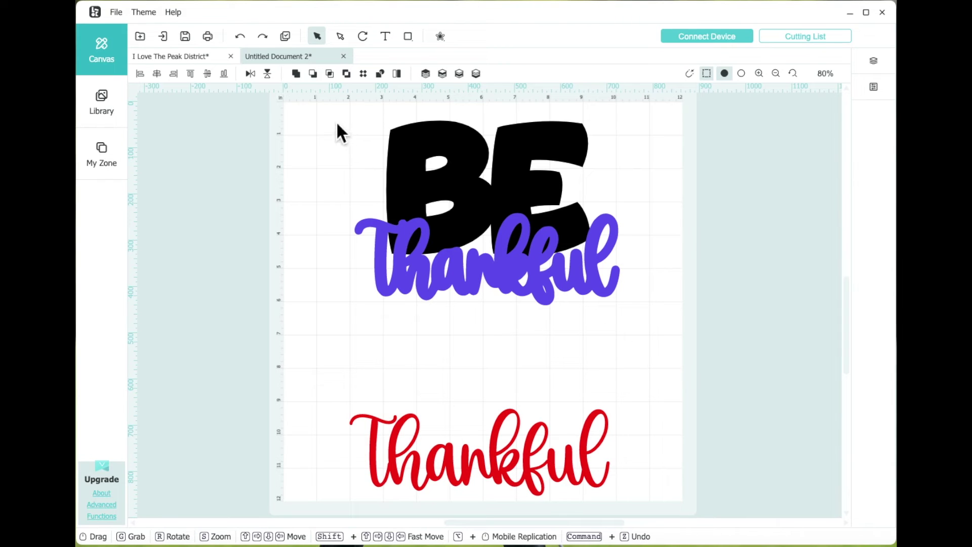
Step: Centre BE and the purple Thankful horizontally, then subtract Thankful to notch BE's lower edge
drag(316, 107, 710, 336)
click(873, 88)
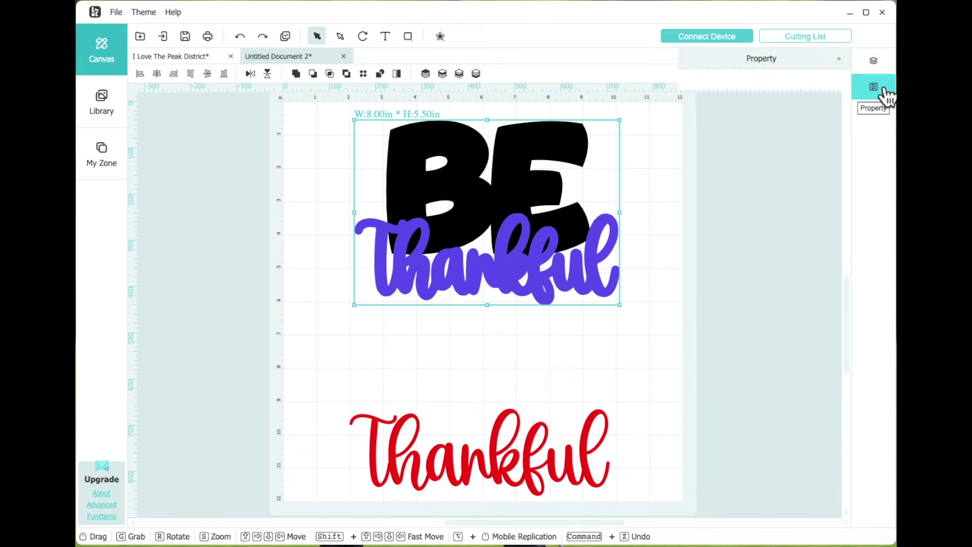
click(885, 93)
click(163, 78)
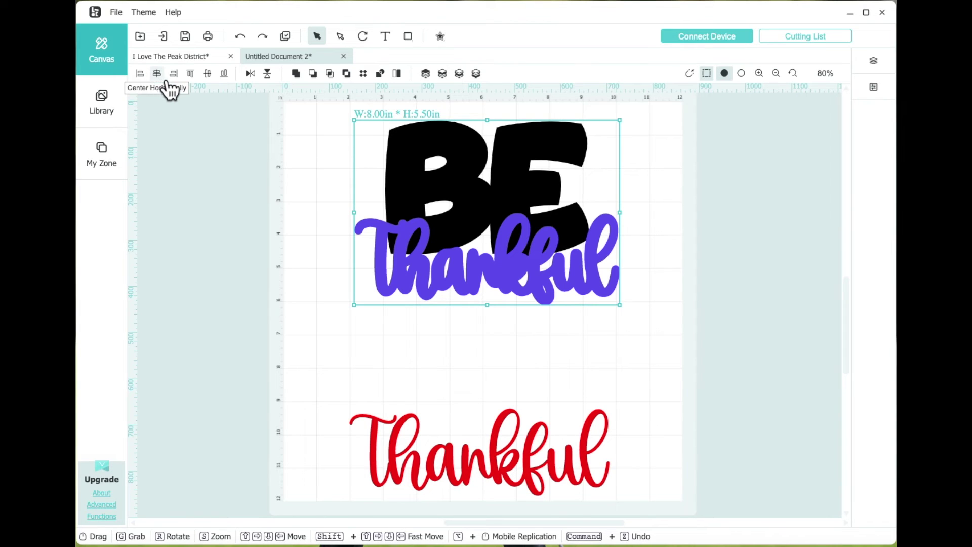
click(323, 81)
click(595, 304)
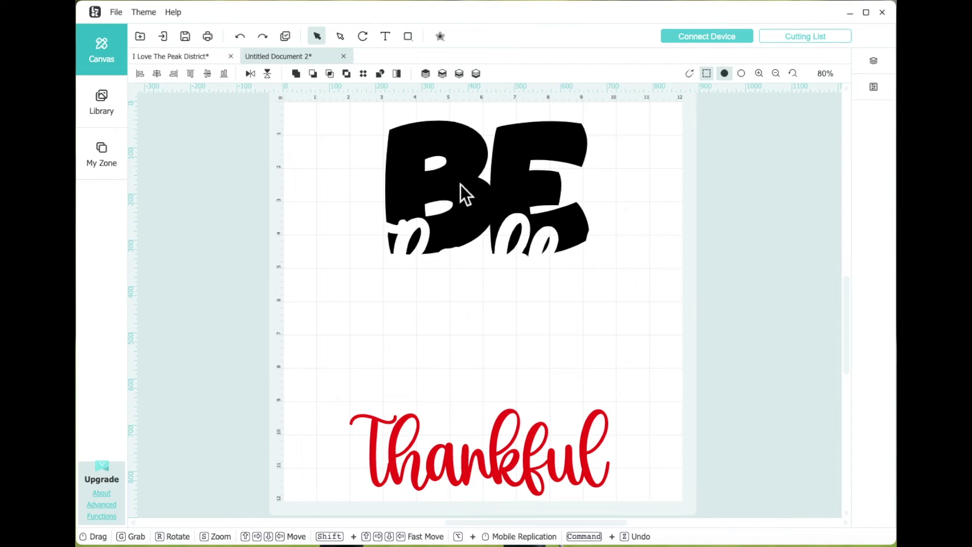
Step: Fit the red Thankful into BE's bottom notch, making a combined 7.80 by 5.50 in design
drag(535, 480, 538, 288)
click(601, 278)
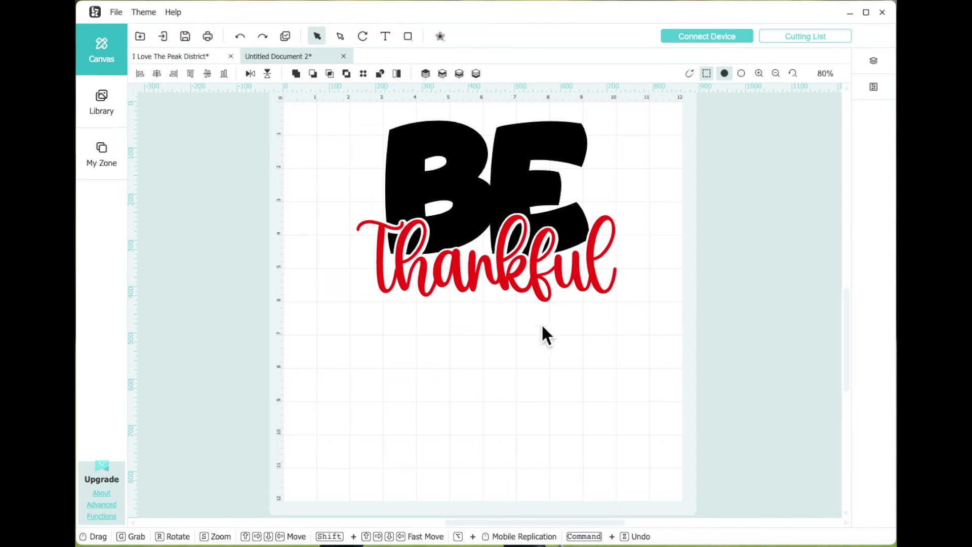
click(599, 286)
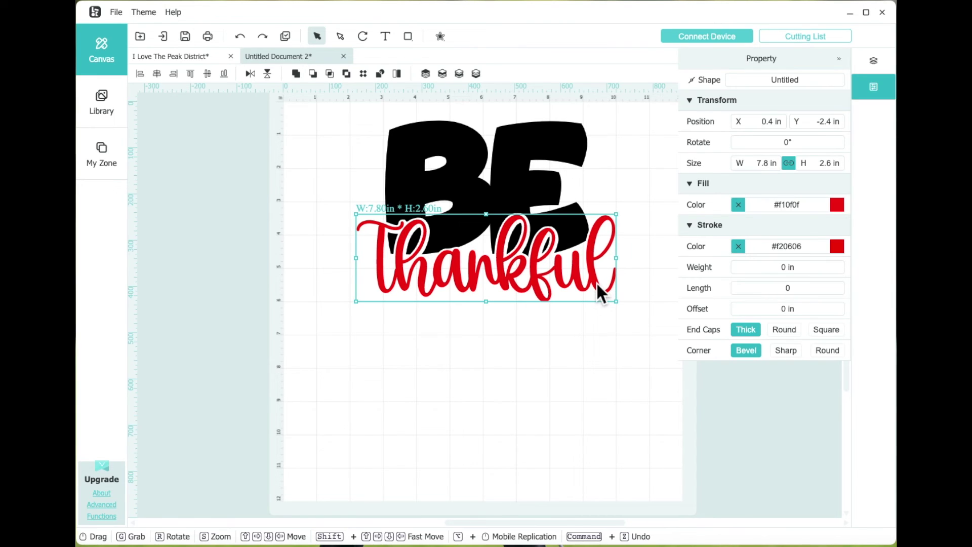
click(425, 321)
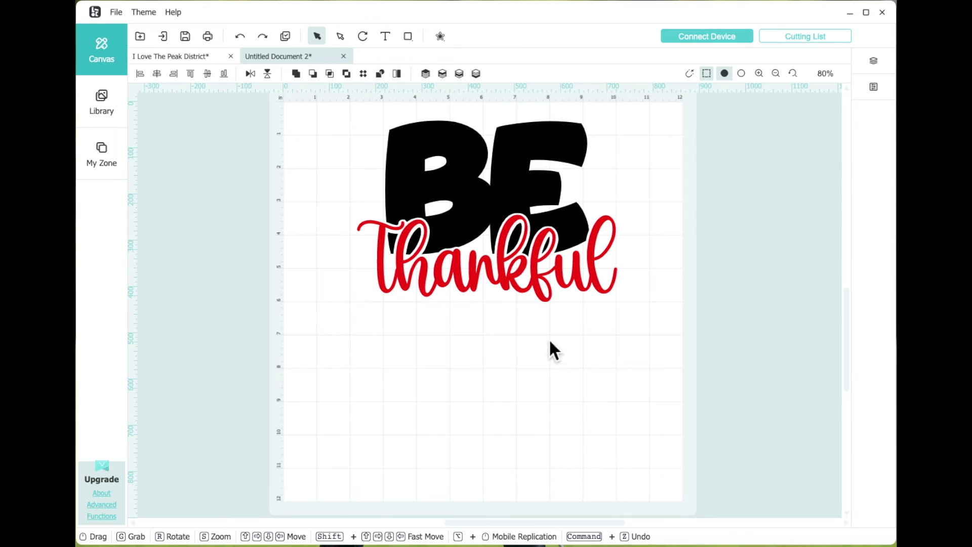
drag(538, 282, 548, 400)
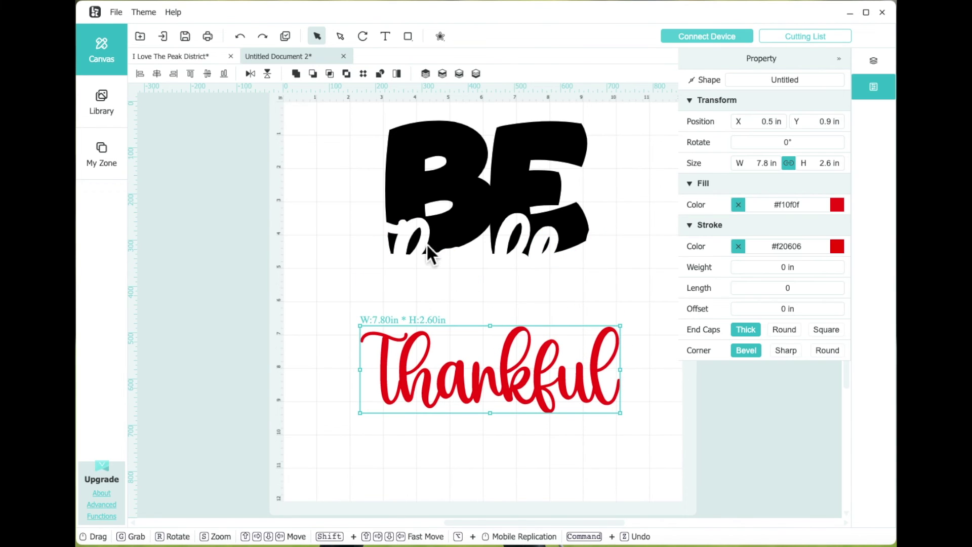
drag(541, 402, 538, 290)
click(558, 372)
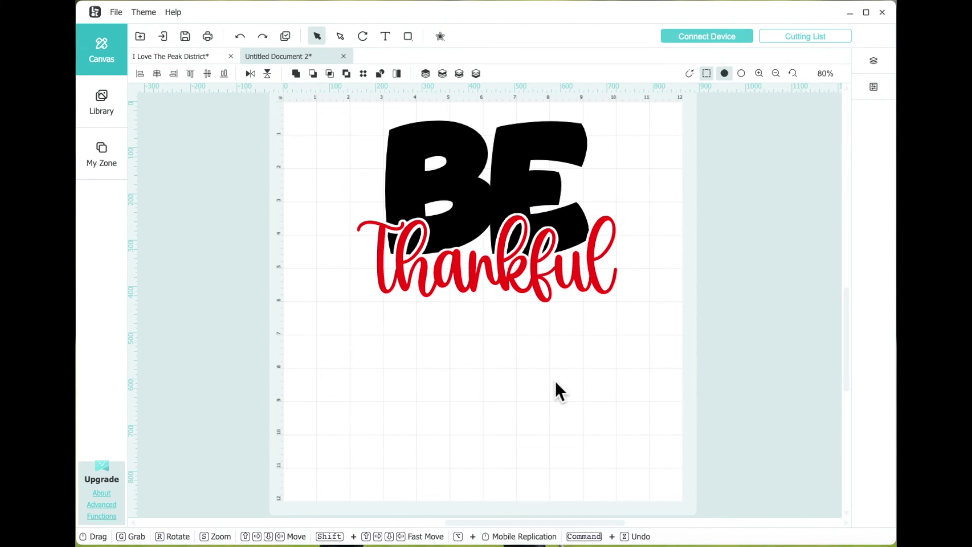
drag(573, 230, 538, 243)
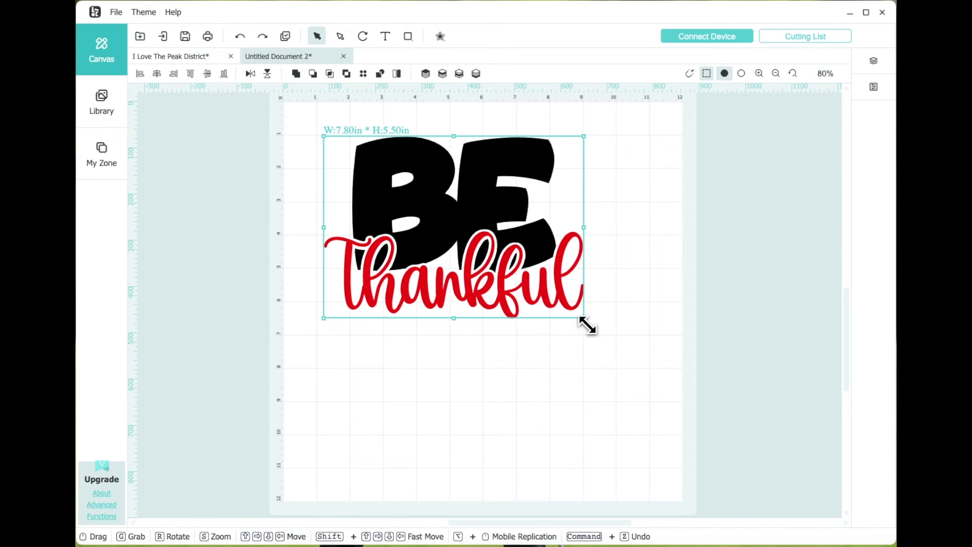
Step: Drag the corner handle to scale BE and Thankful up to 9.40 by 6.60 in
drag(586, 325, 629, 347)
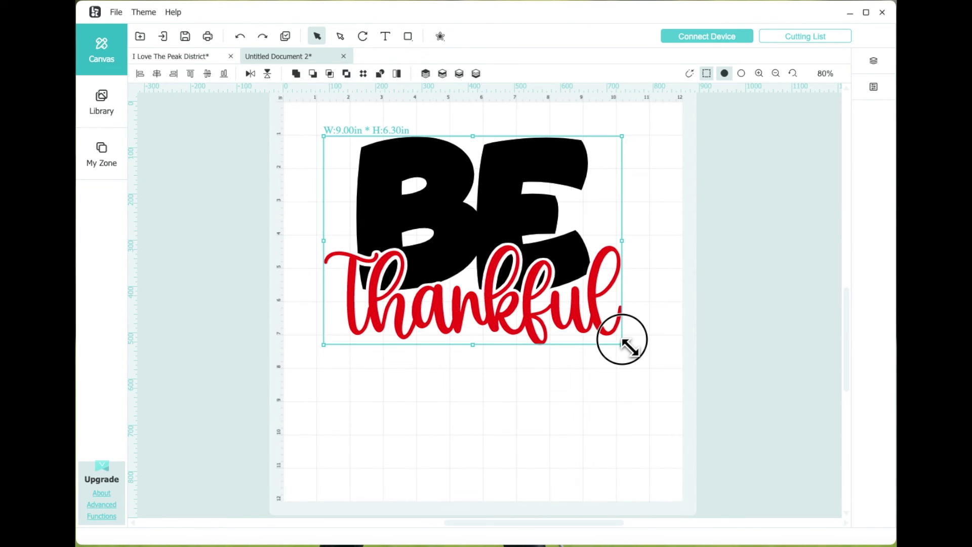
drag(629, 348, 644, 334)
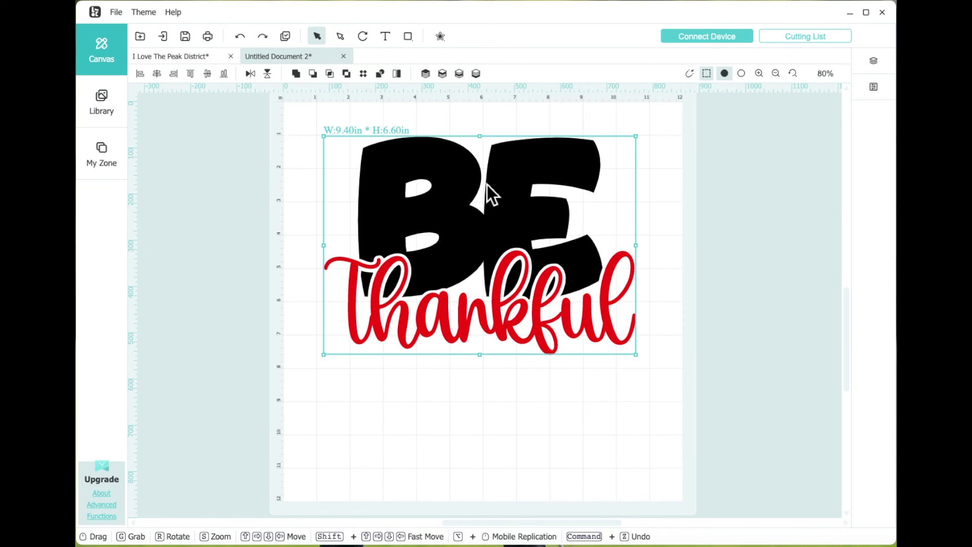
Step: Flip the 9.40 by 6.60 in BE and Thankful design into its mirror image and deselect
click(257, 76)
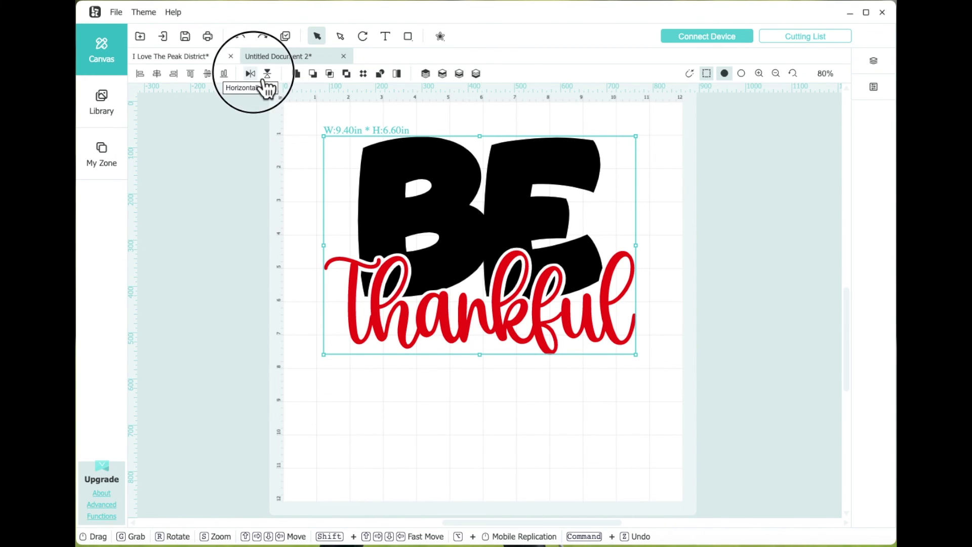
click(602, 387)
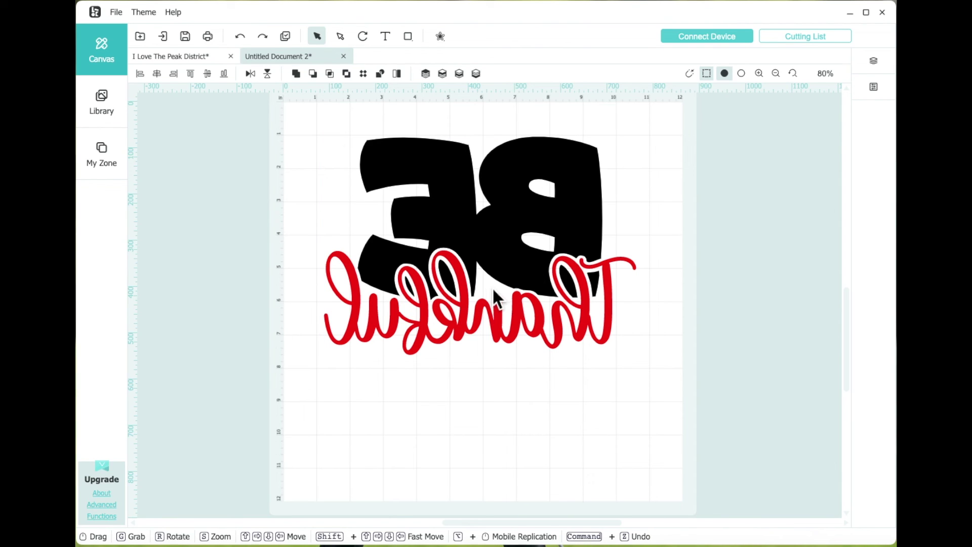